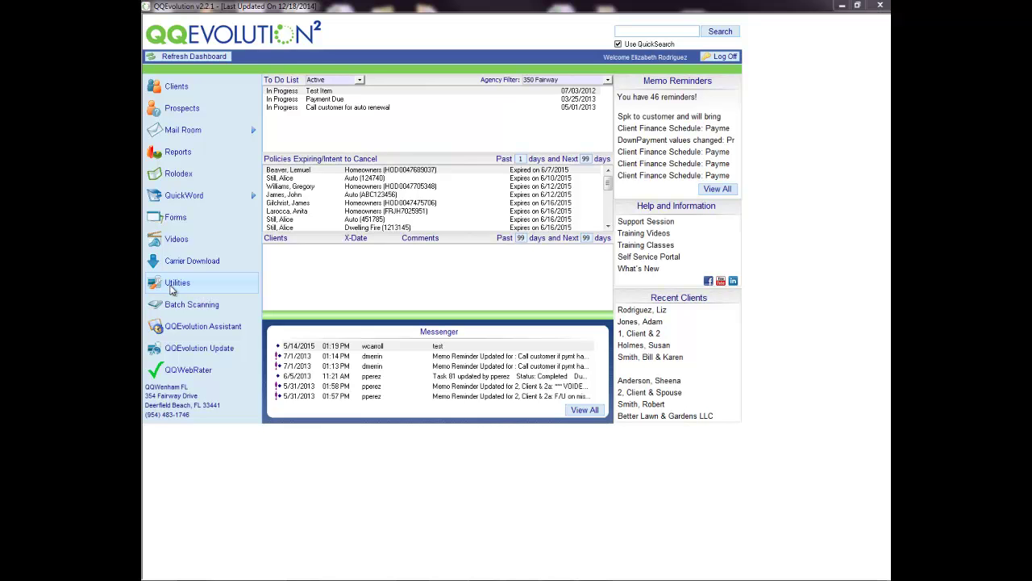
Open the Users Management web portal from Utilities in the left menu.
click(172, 287)
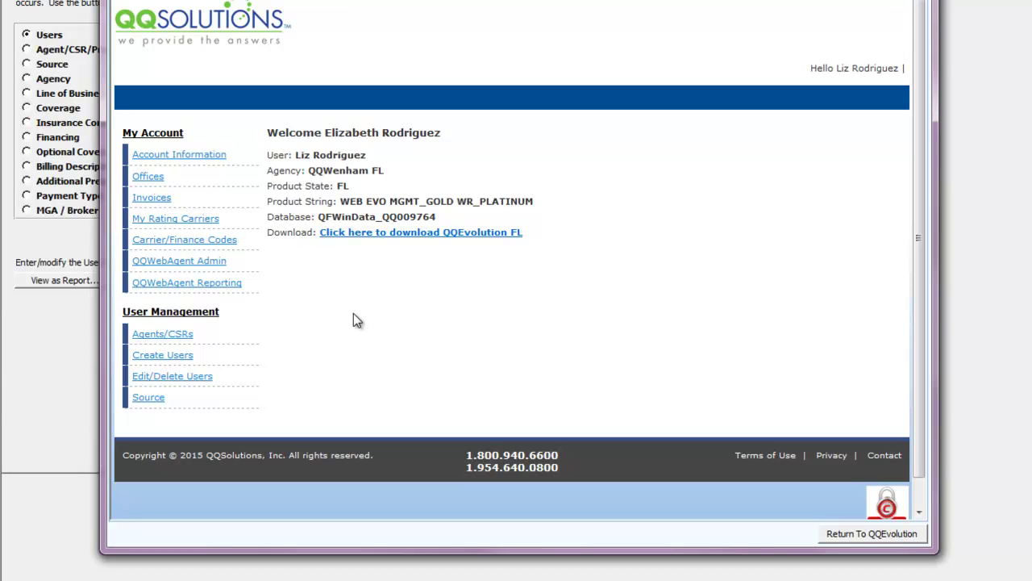
Review the agency's Account Information, then list the available Agents/CSRs under User Management.
click(177, 158)
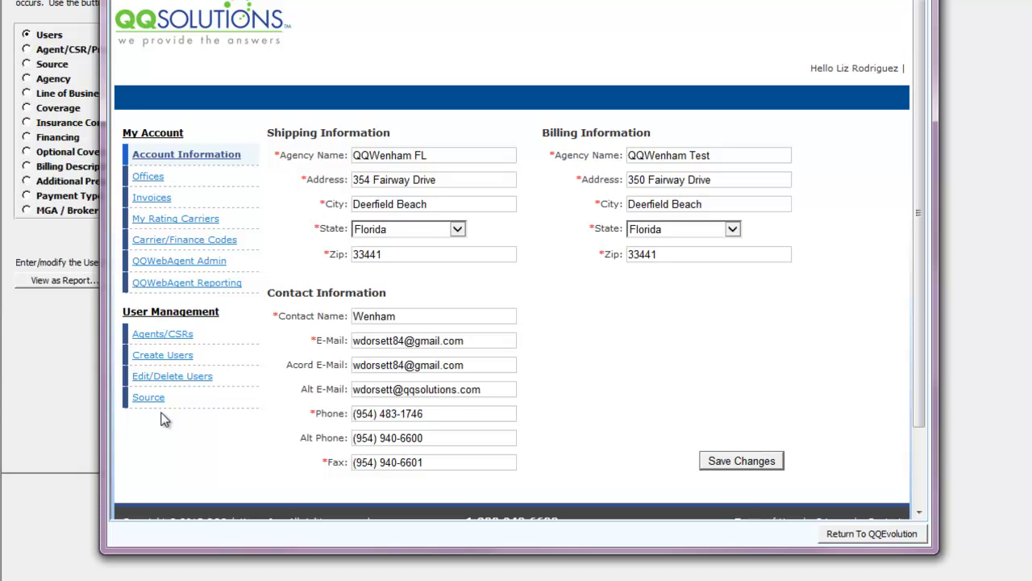
click(157, 342)
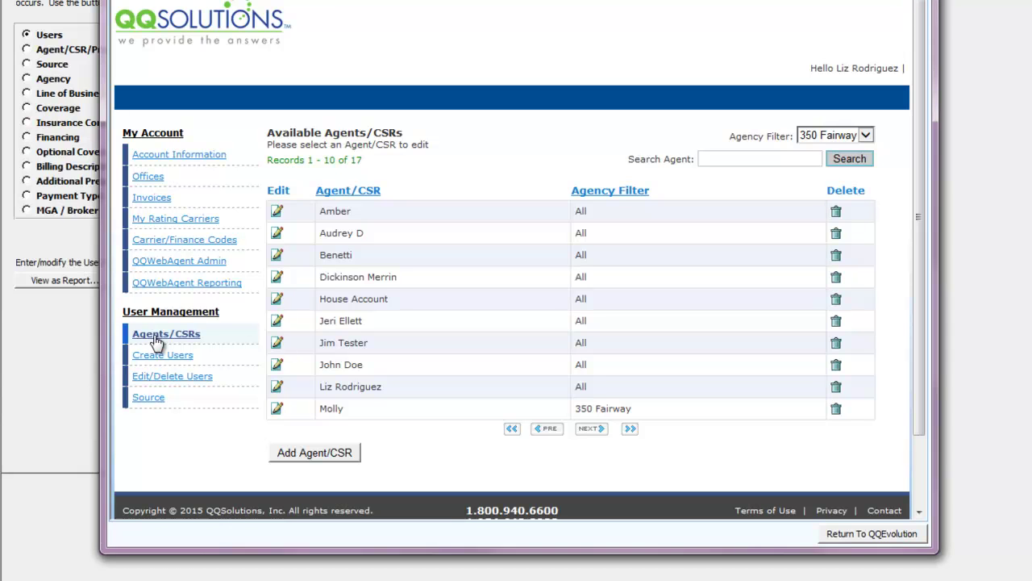
Add the new user's name as an agent/CSR with agency filter 350 Fairway, then finish adding.
click(323, 456)
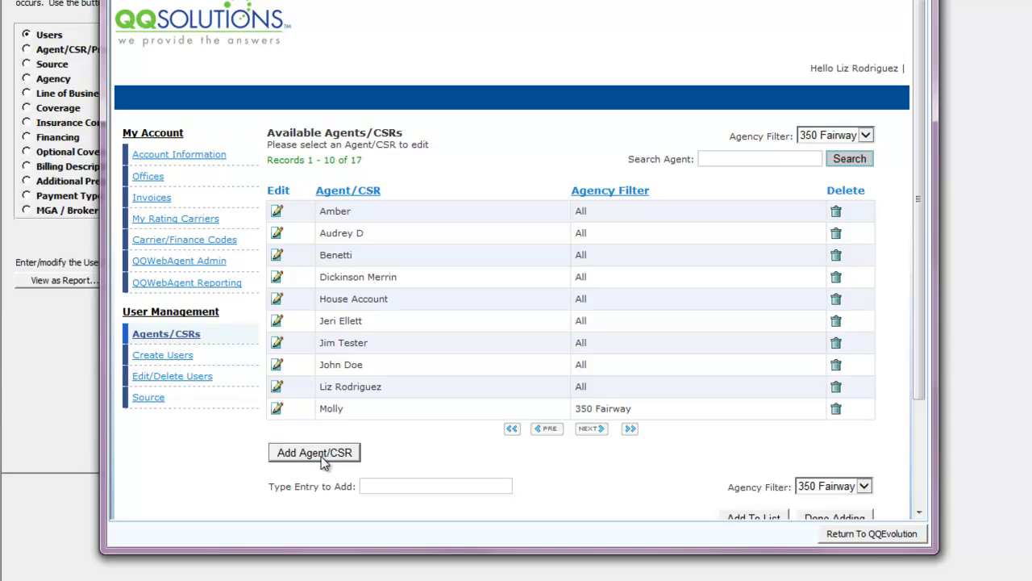
click(366, 487)
text(JS)
text(ck )
text(Smith)
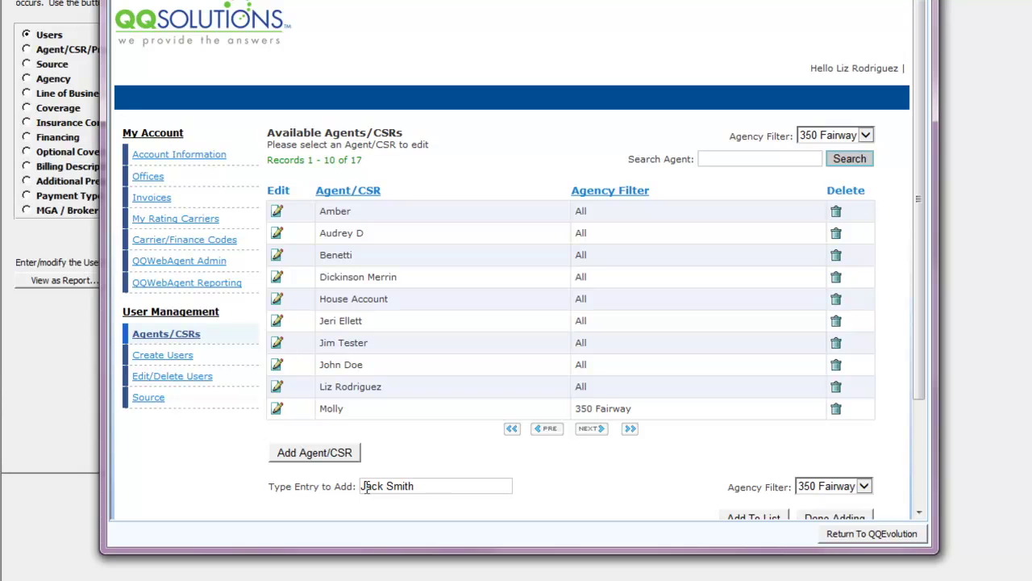
drag(920, 357, 918, 426)
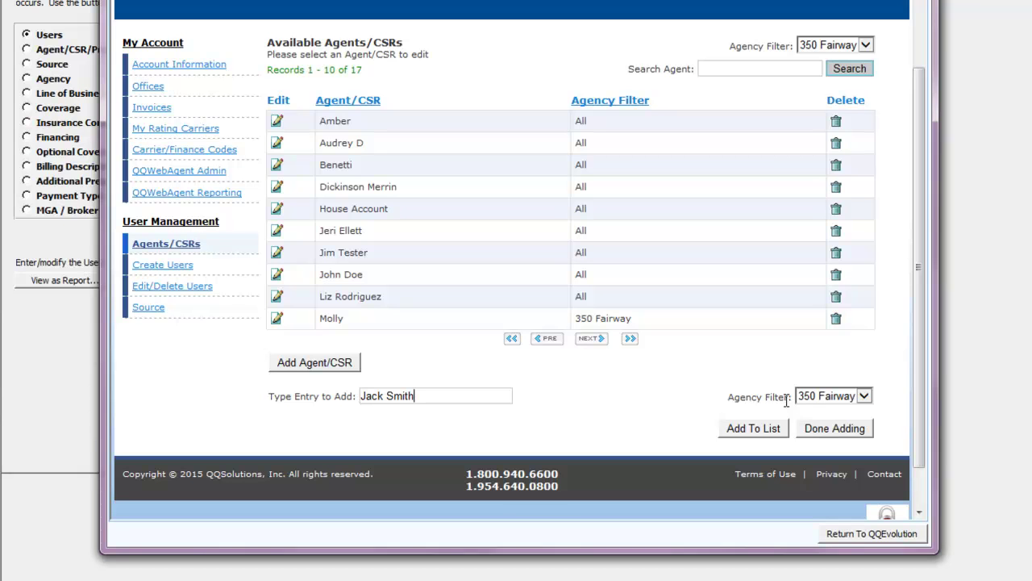
click(864, 396)
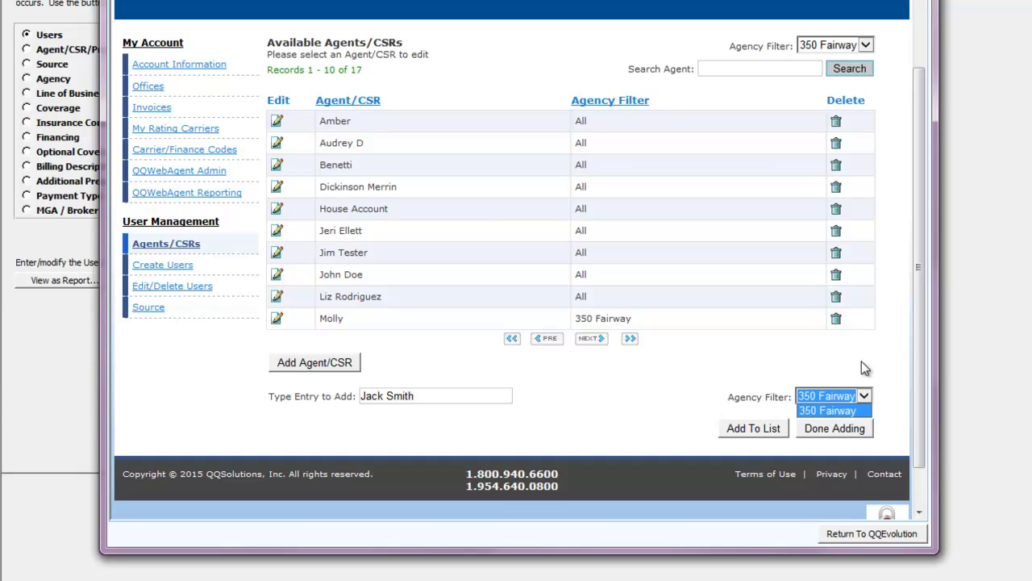
click(673, 441)
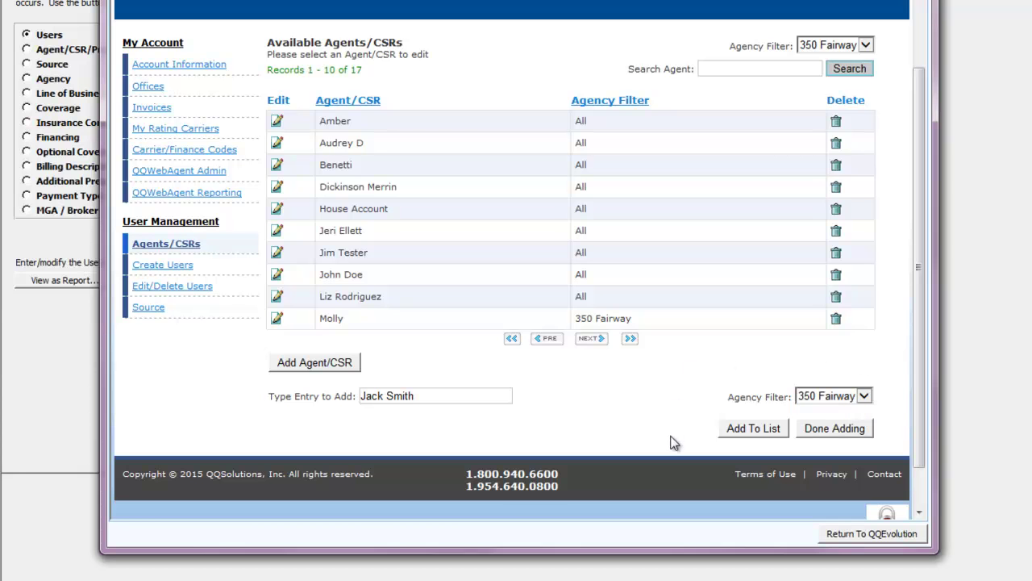
click(752, 429)
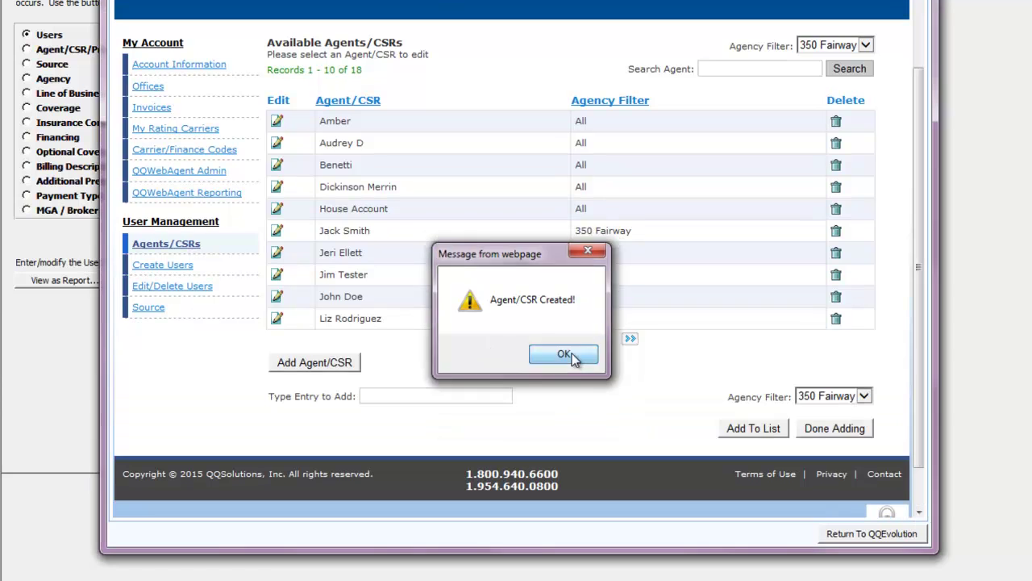
click(564, 355)
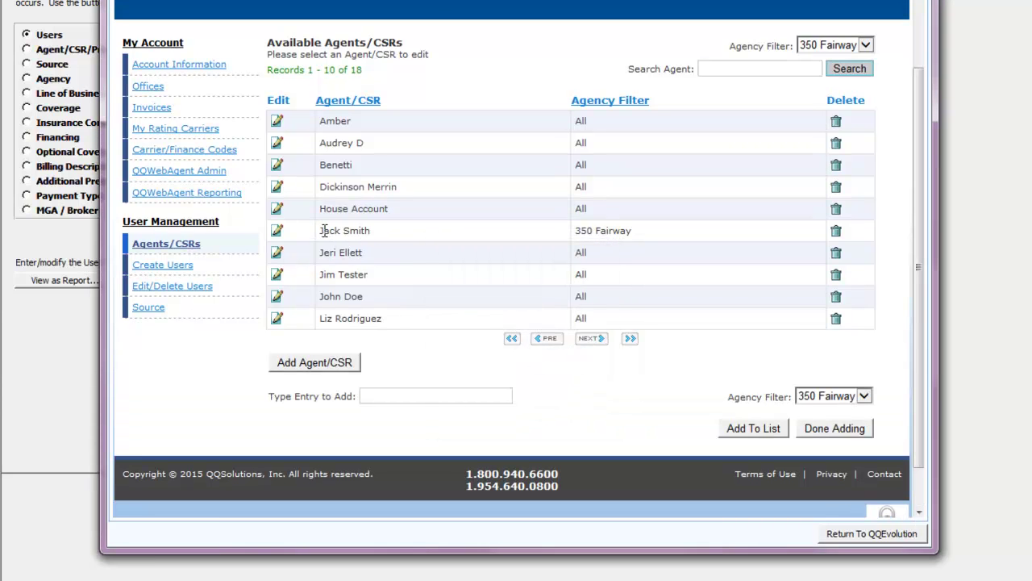
drag(324, 230, 370, 229)
click(448, 396)
click(819, 430)
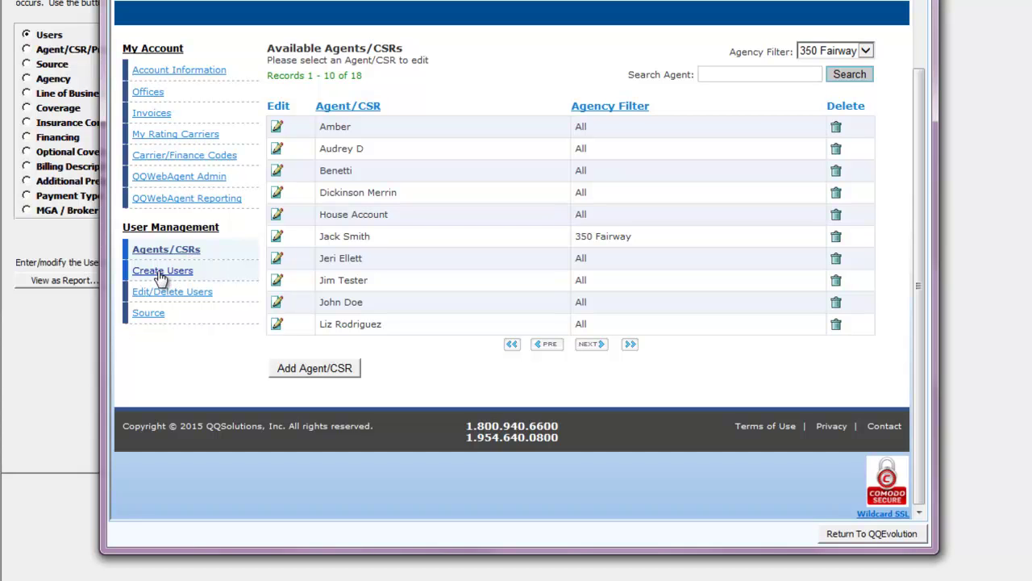
In Create Users, enter the new user's first name, last name and e-mail address.
click(160, 273)
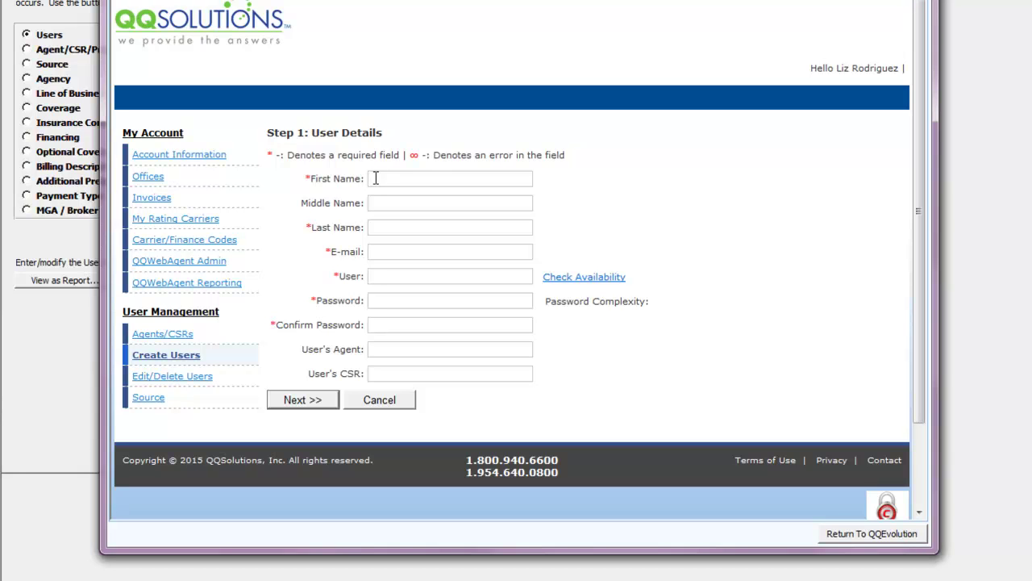
text(Jack)
key(Tab)
key(Tab)
text(Smith)
key(Tab)
text(JM)
key(BackSpace)
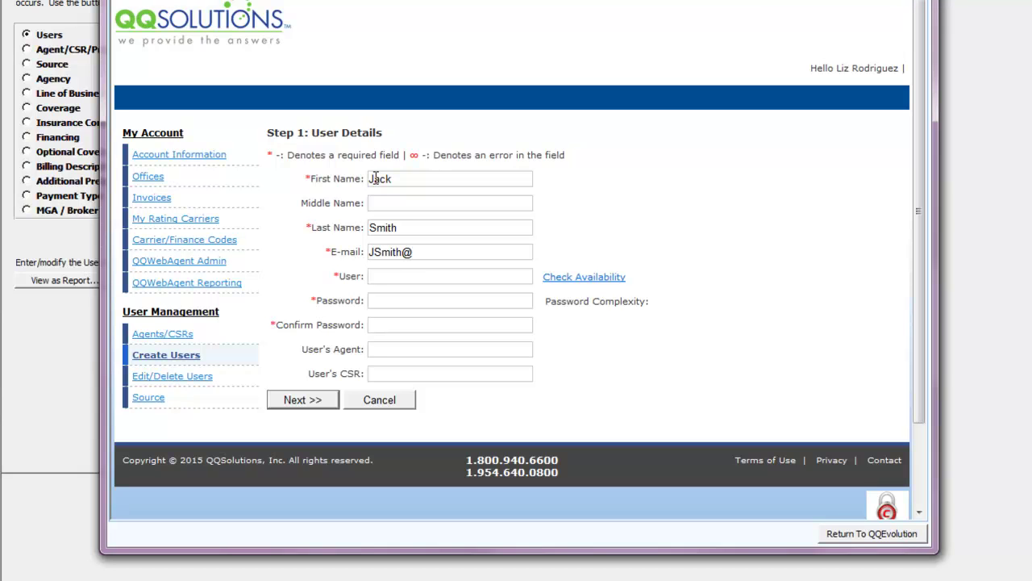
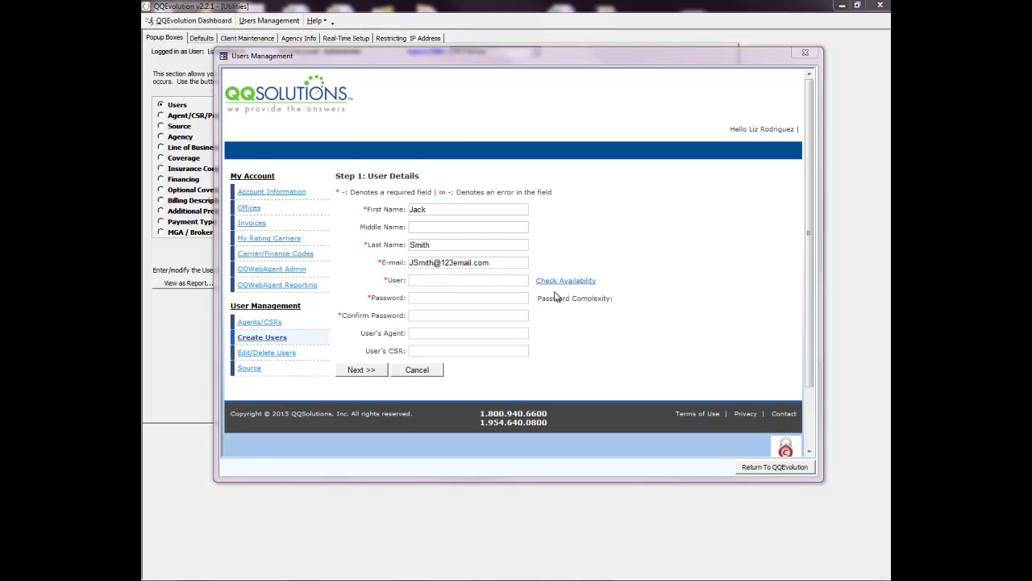
Enter a login name confirmed available, then enter and confirm the user's strong password.
click(425, 280)
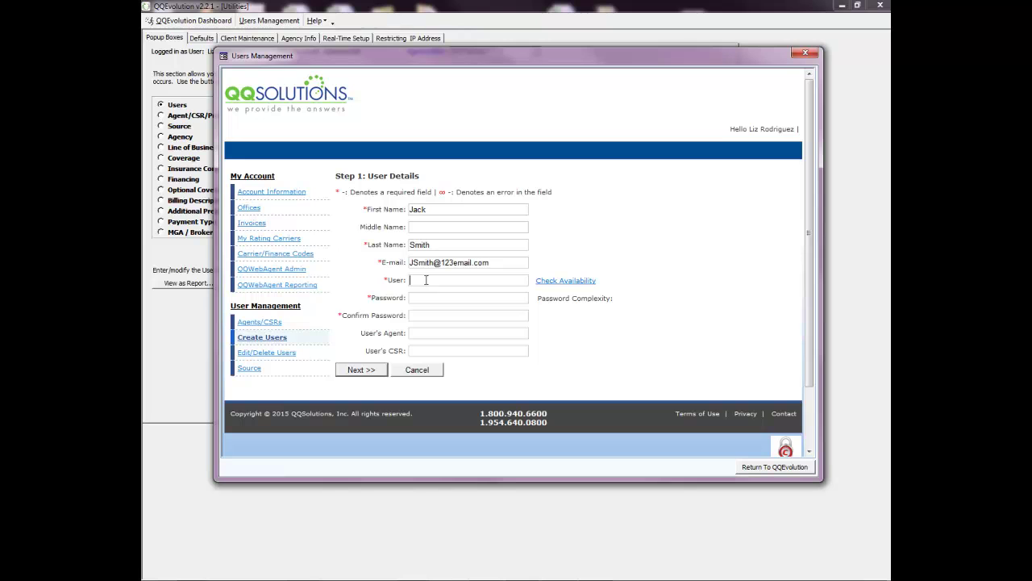
click(573, 281)
key(Tab)
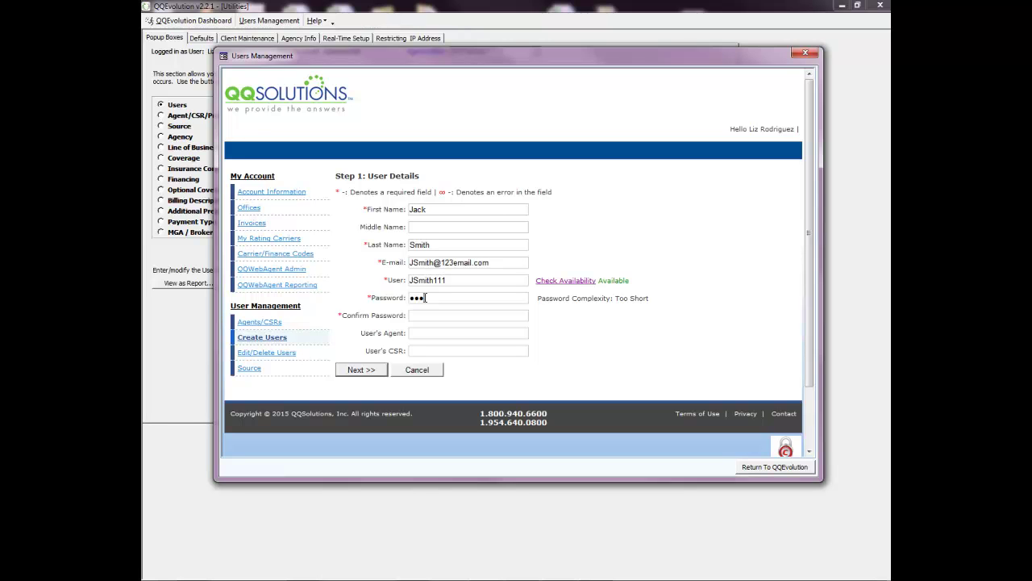
click(432, 332)
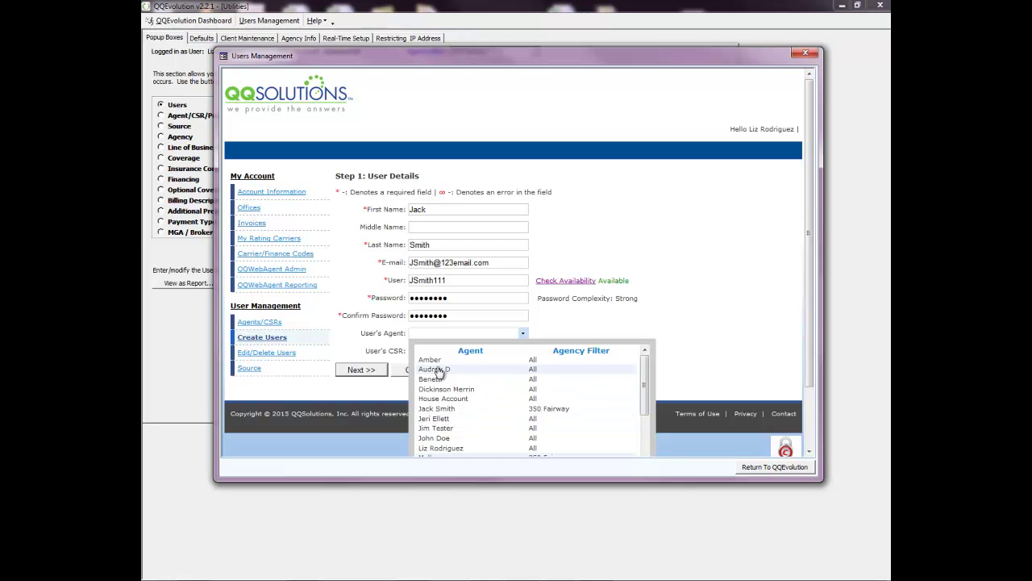
Set the newly created agent as both the User's Agent and User's CSR, then continue.
click(431, 408)
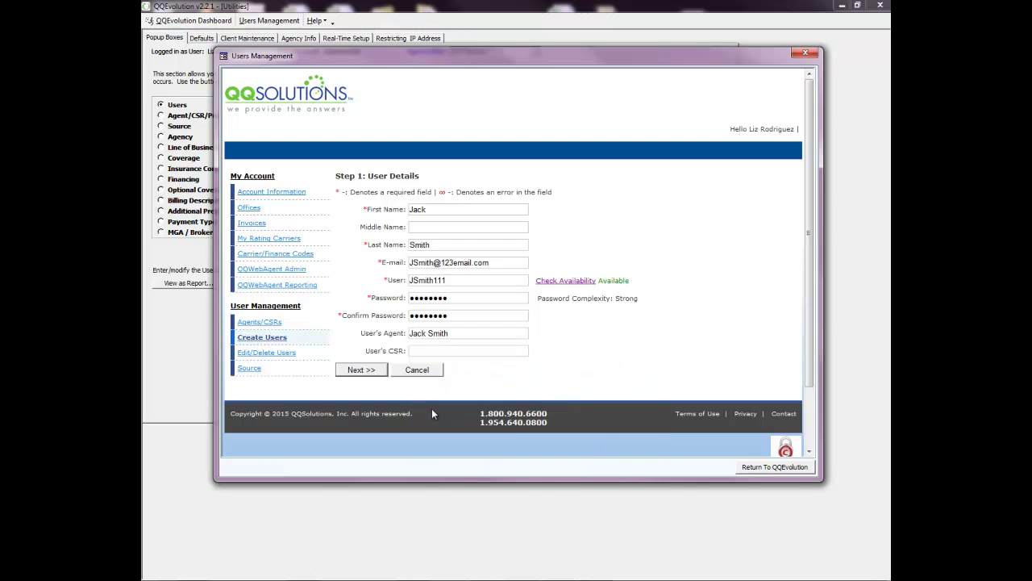
click(442, 351)
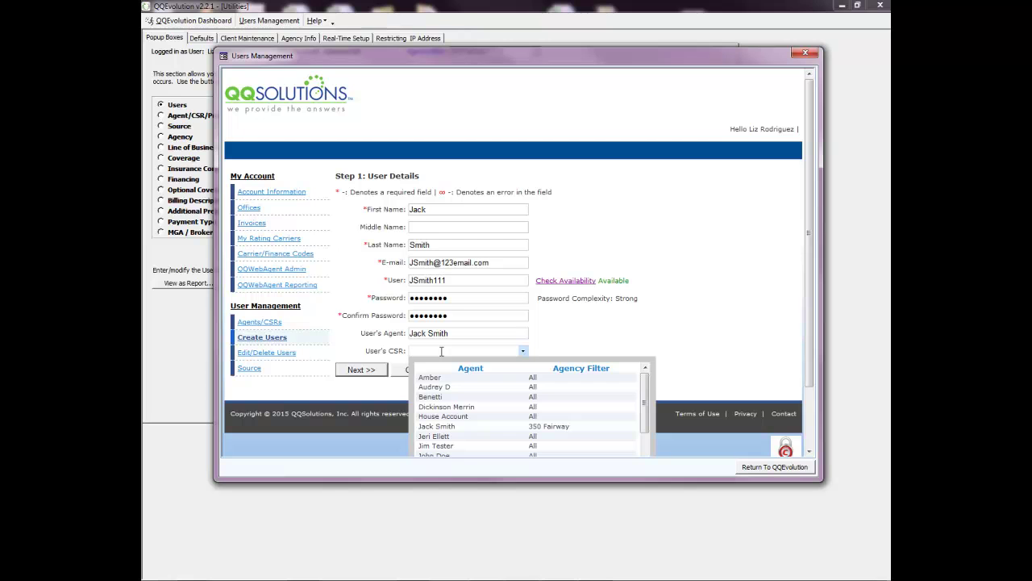
click(440, 426)
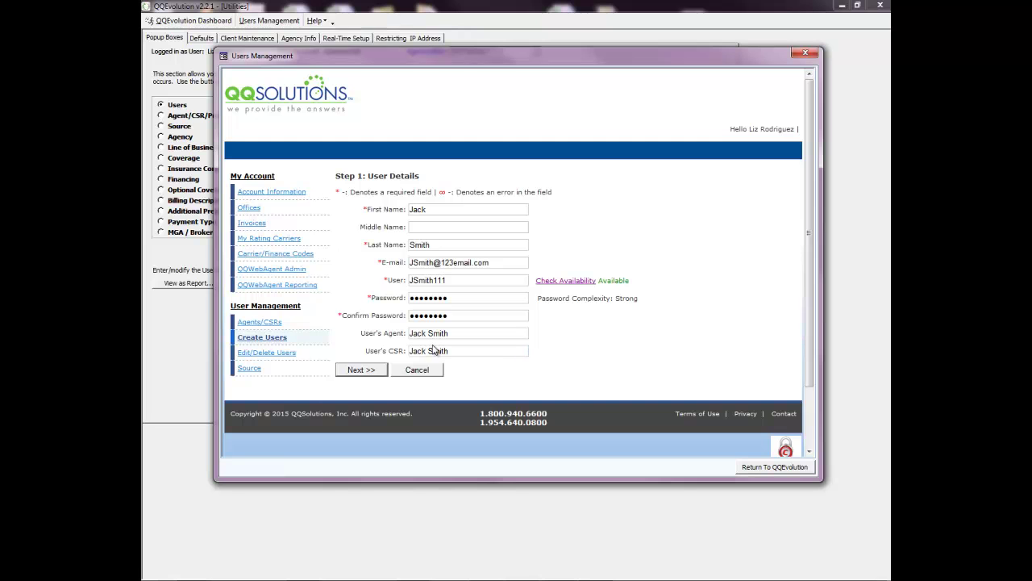
click(378, 376)
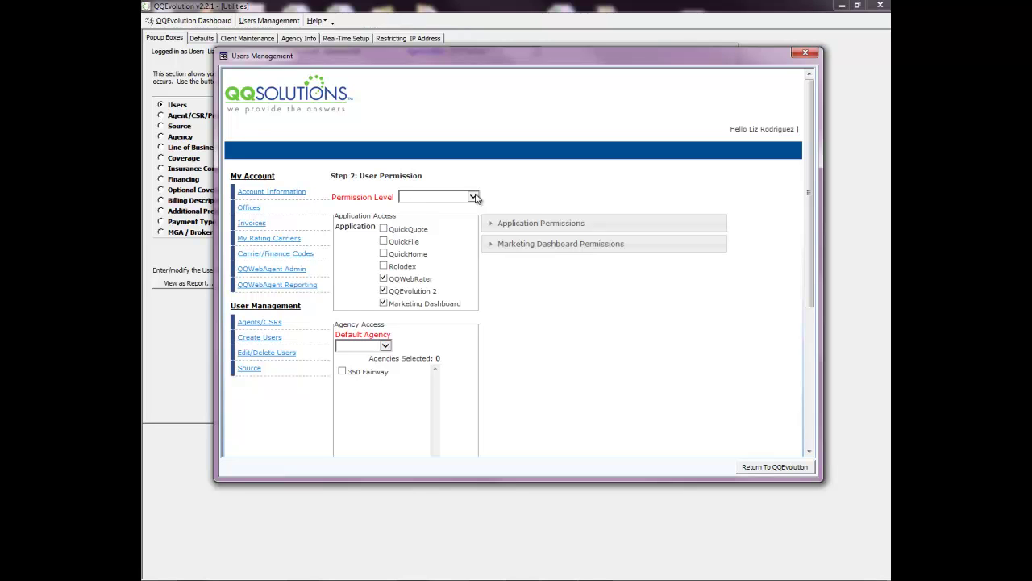
Set the permission level to User, apply the User permissions template, and show detailed permissions.
click(474, 197)
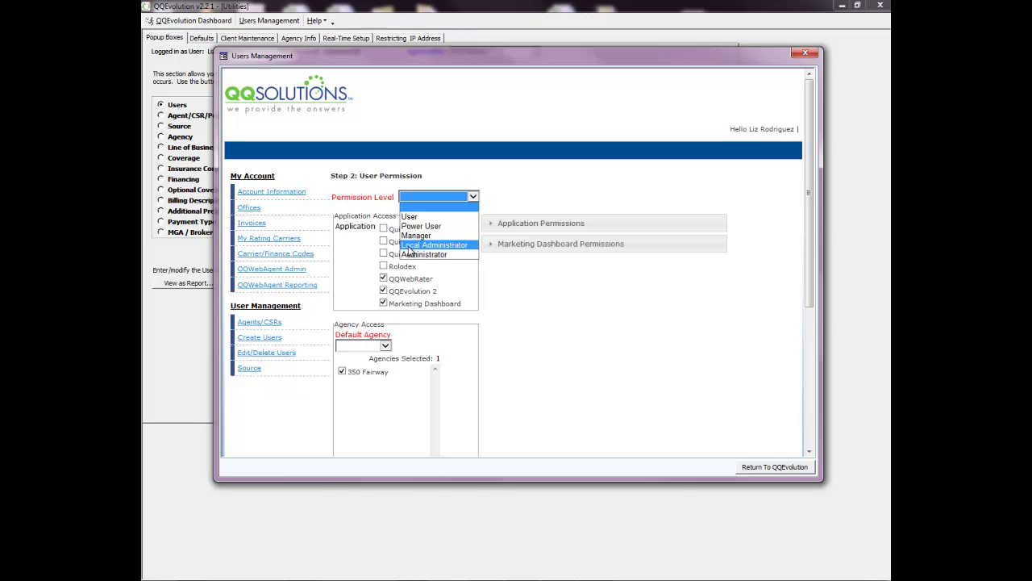
click(407, 218)
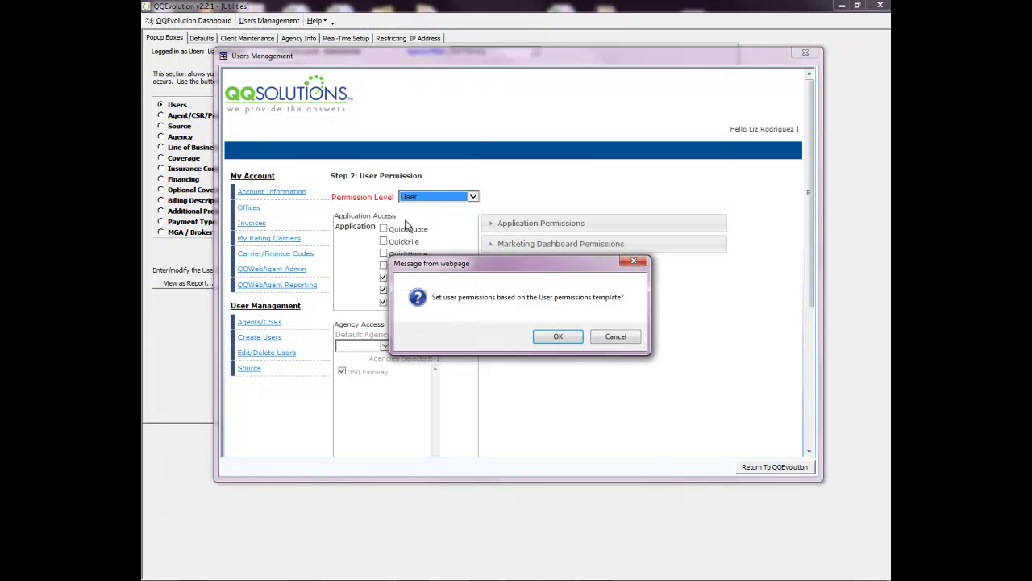
click(550, 339)
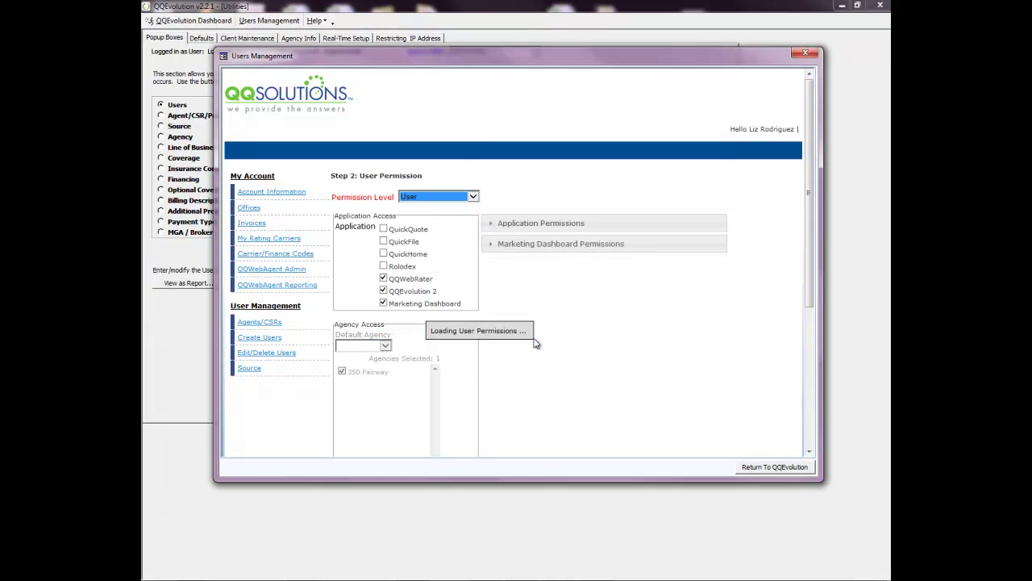
click(497, 224)
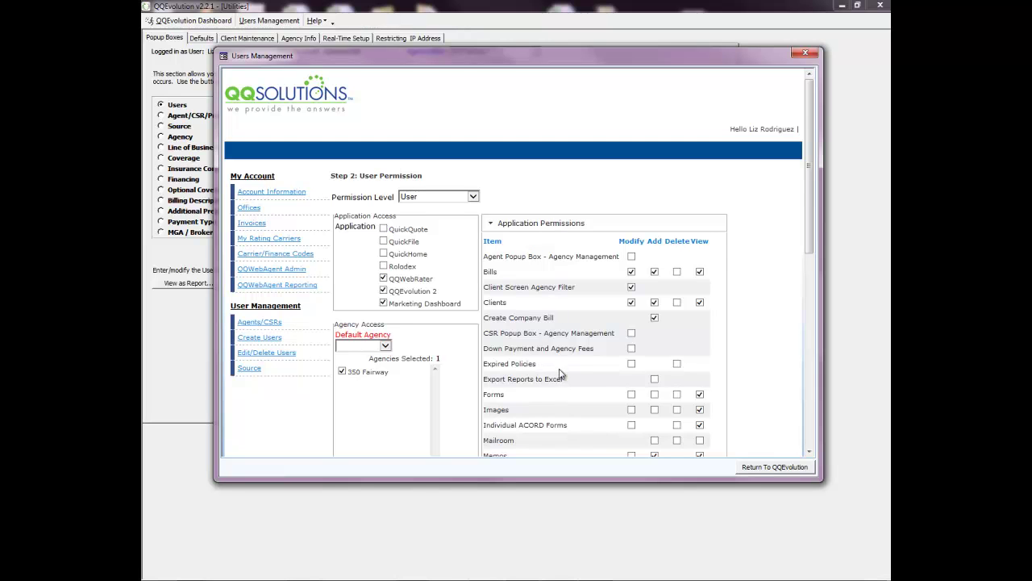
Grant Add, Modify and View access on Bills in the application permissions.
scroll(562, 374, down, 1)
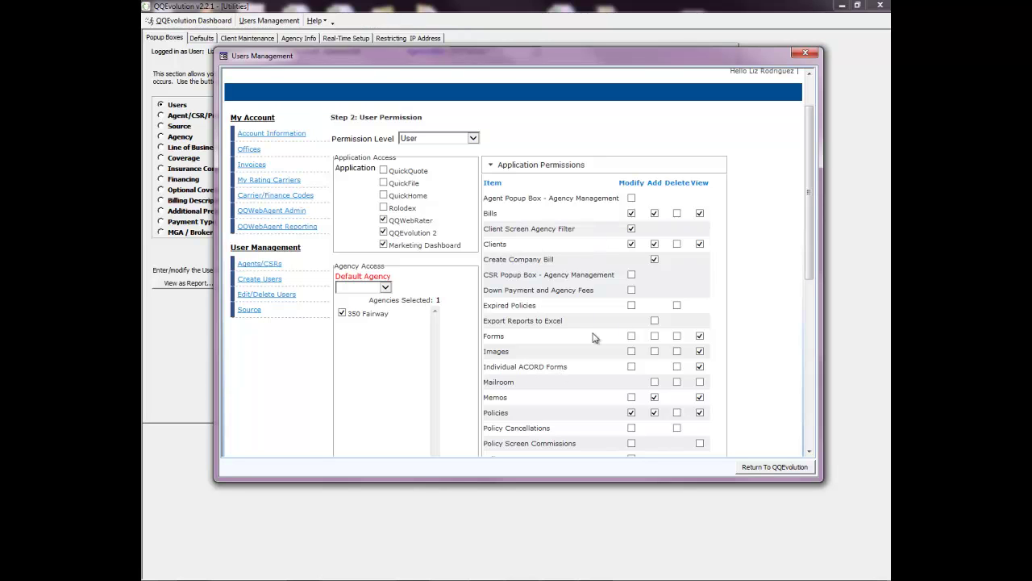
scroll(524, 256, down, 1)
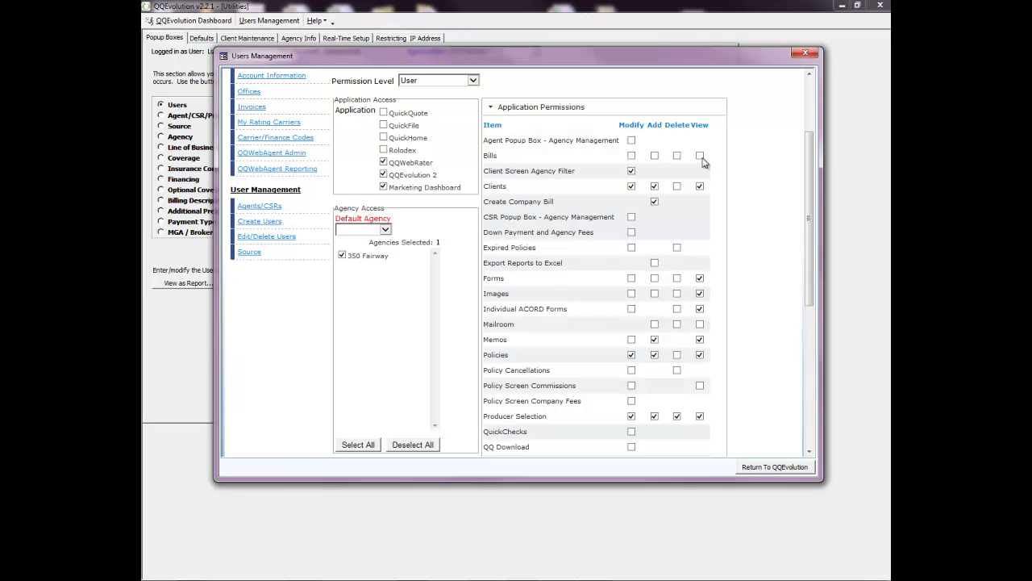
click(654, 155)
drag(484, 186, 505, 187)
scroll(600, 327, down, 3)
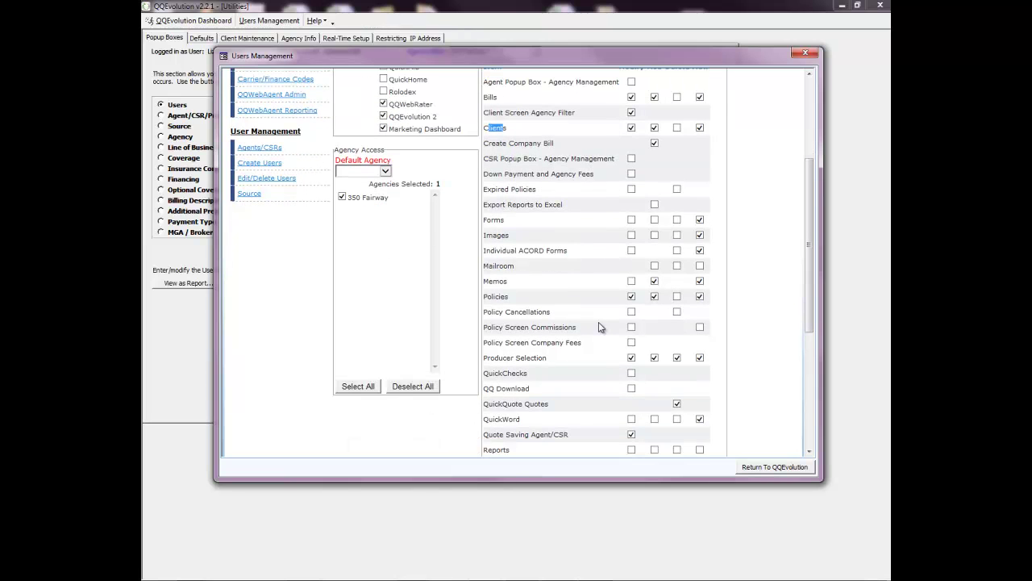
scroll(600, 327, up, 3)
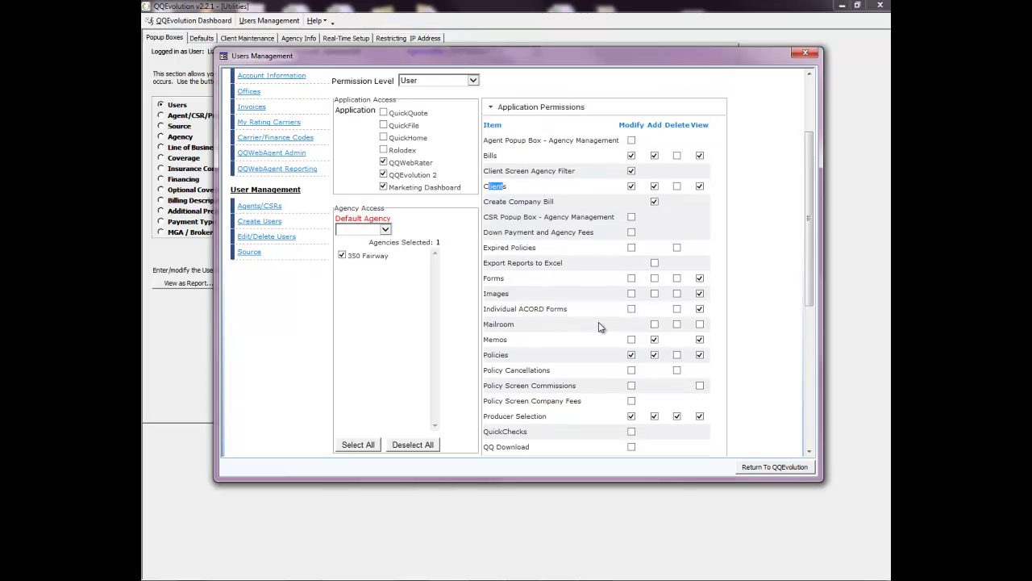
scroll(600, 327, up, 3)
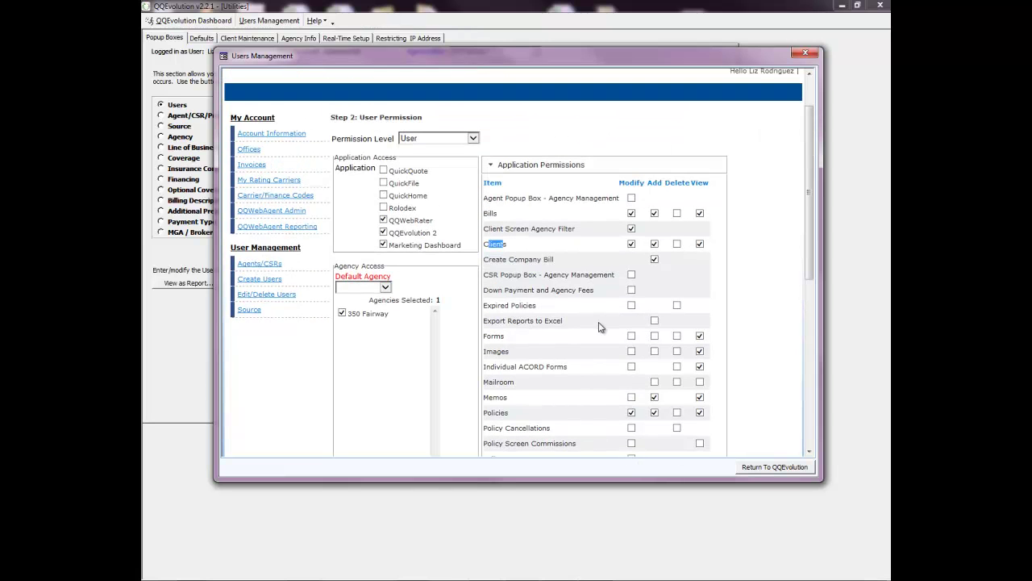
click(474, 140)
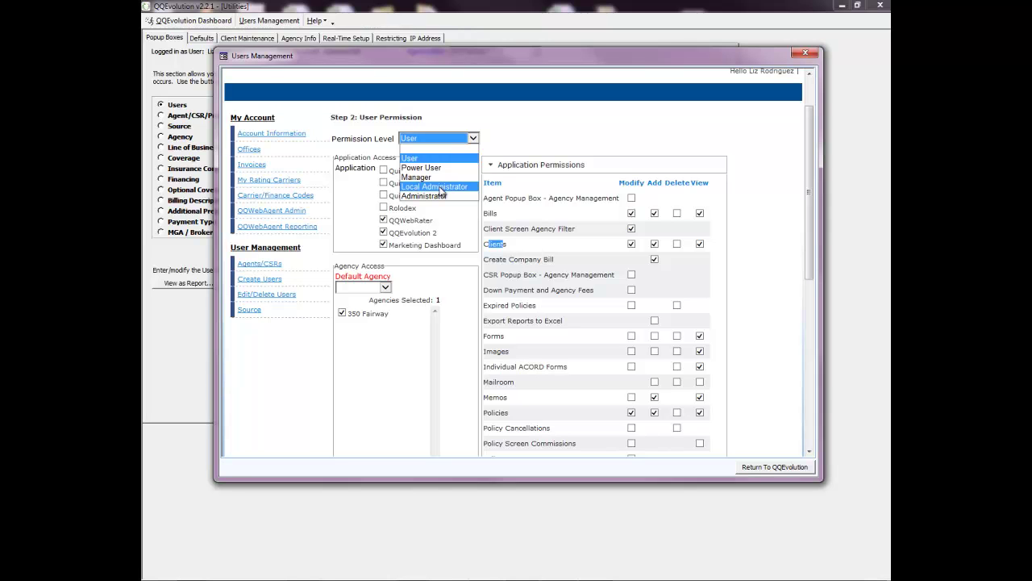
Change the permission level to Local Administrator, then Administrator, leaving Default Agency blank.
click(441, 191)
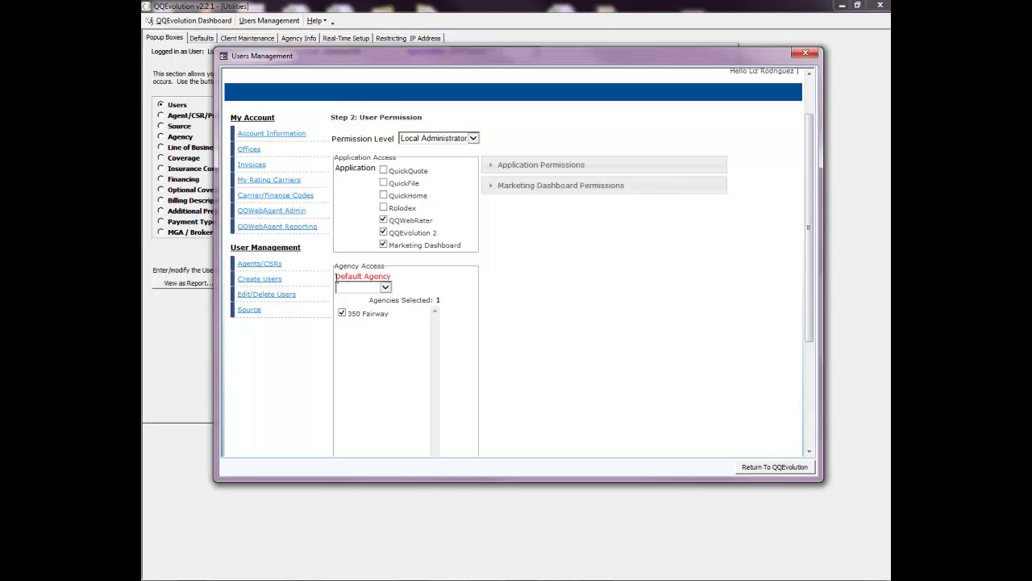
drag(336, 276, 391, 278)
click(386, 288)
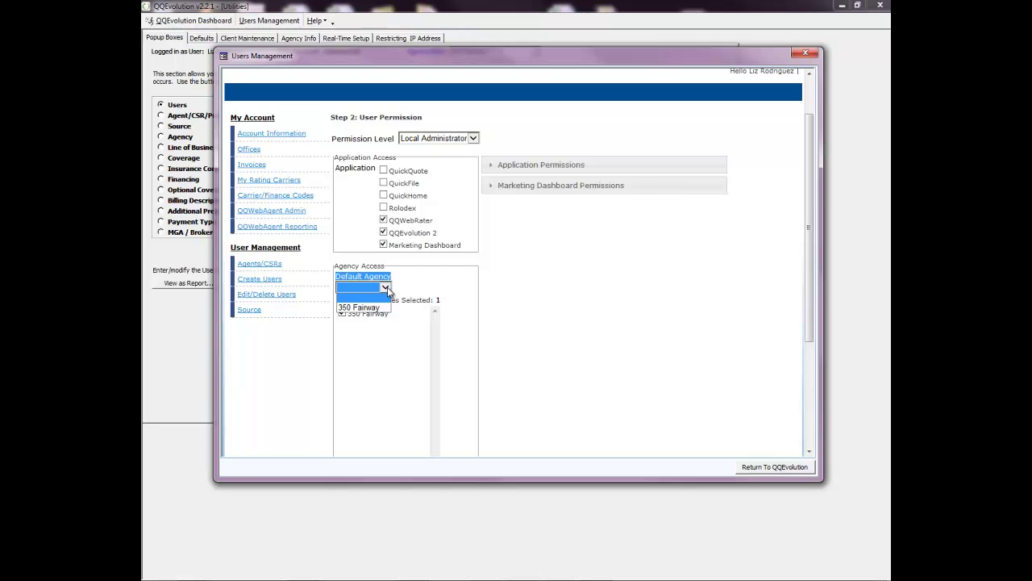
click(386, 289)
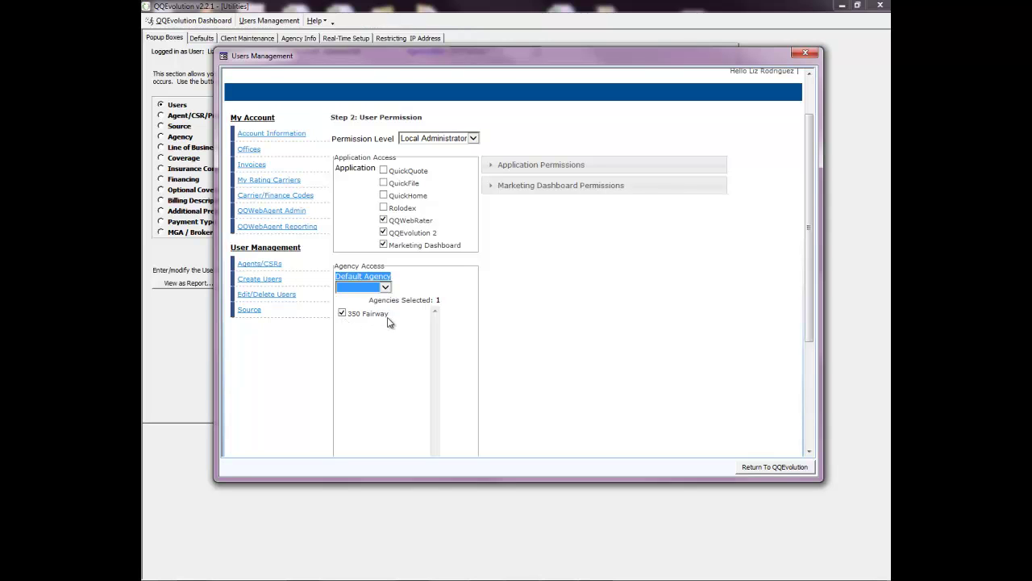
click(473, 139)
click(426, 198)
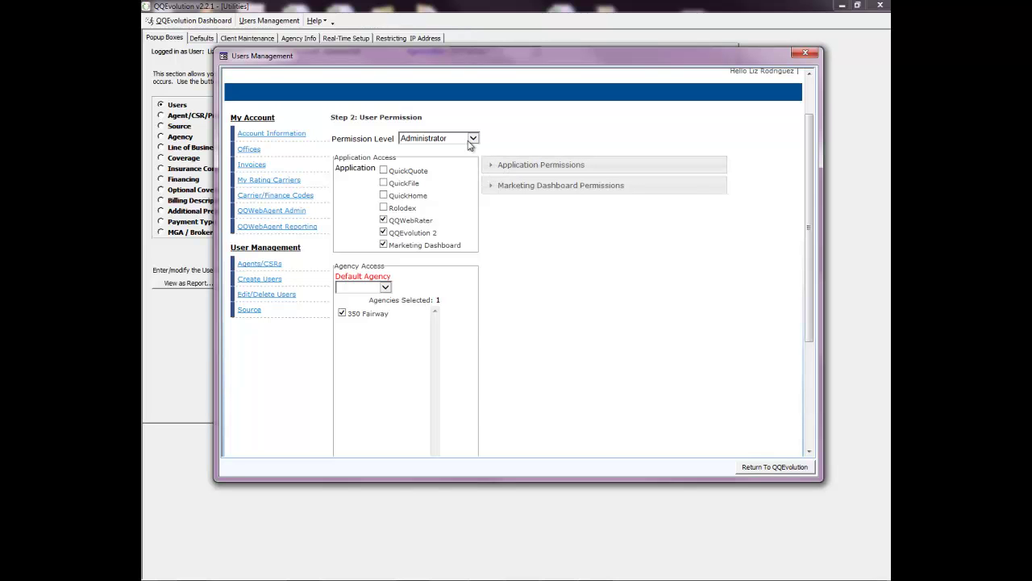
Try unchecking the Administrator's Mailroom Add permission and dismiss the cannot-remove warning.
click(490, 166)
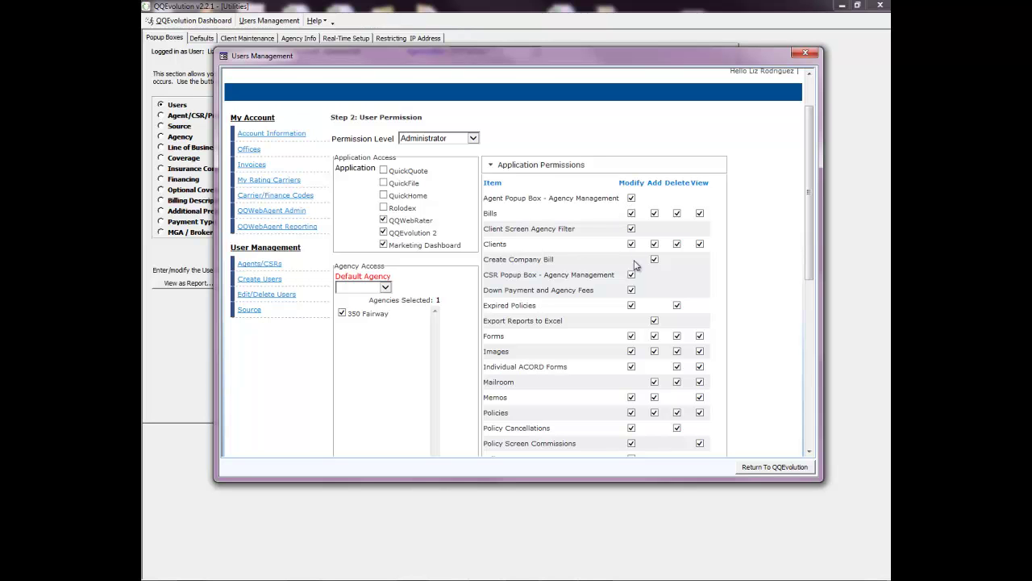
scroll(637, 373, down, 3)
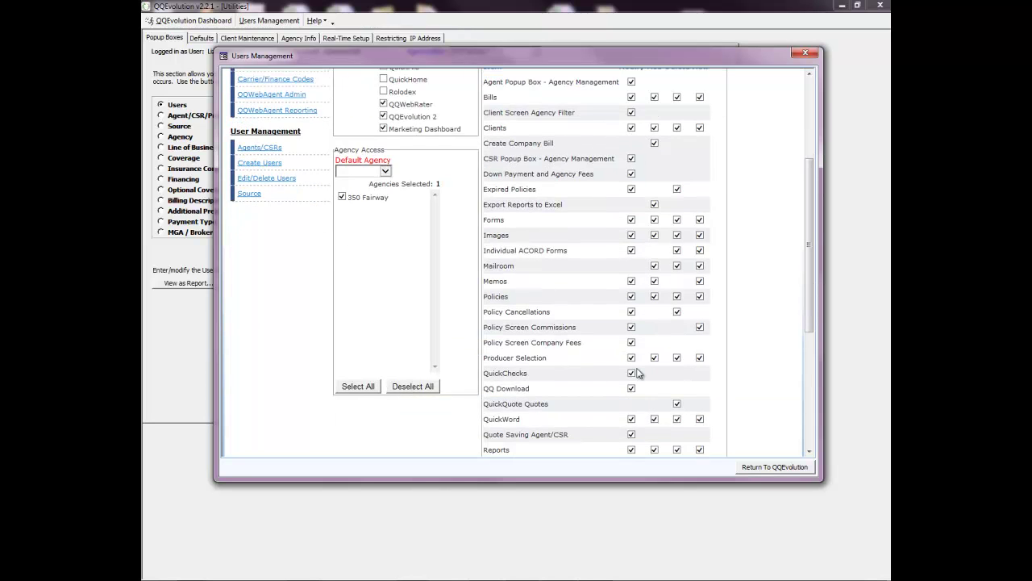
scroll(637, 372, down, 2)
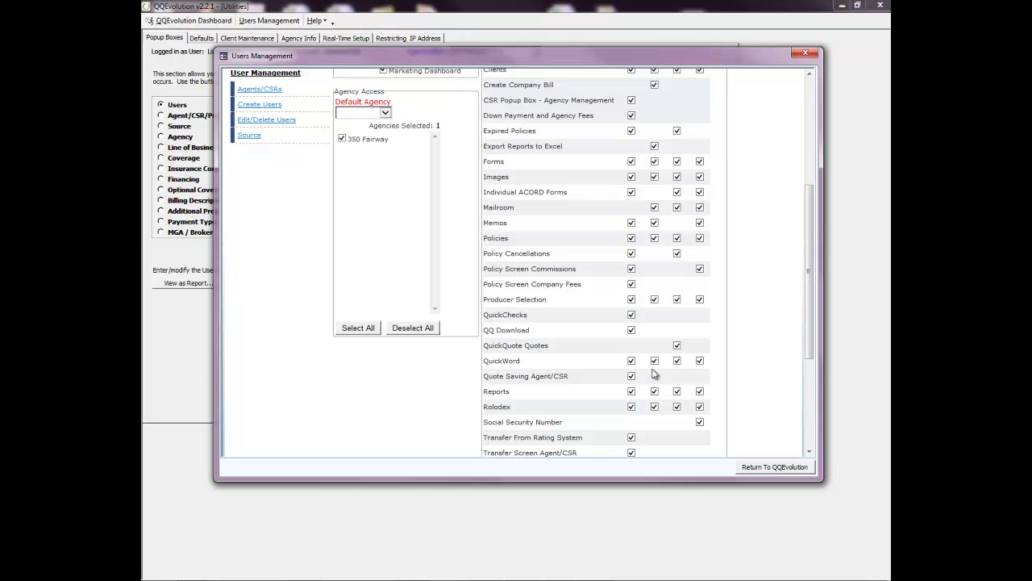
click(654, 208)
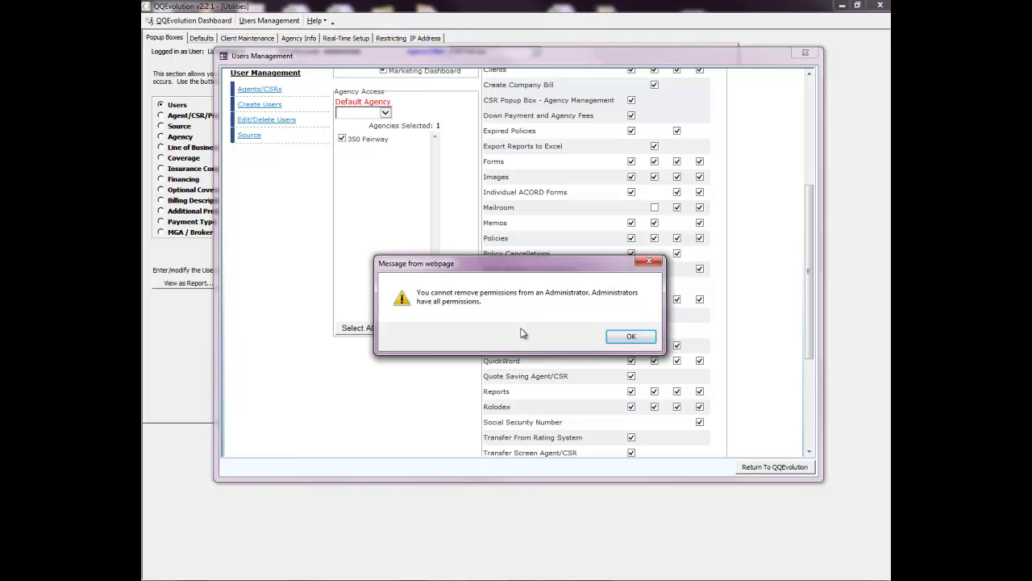
click(629, 337)
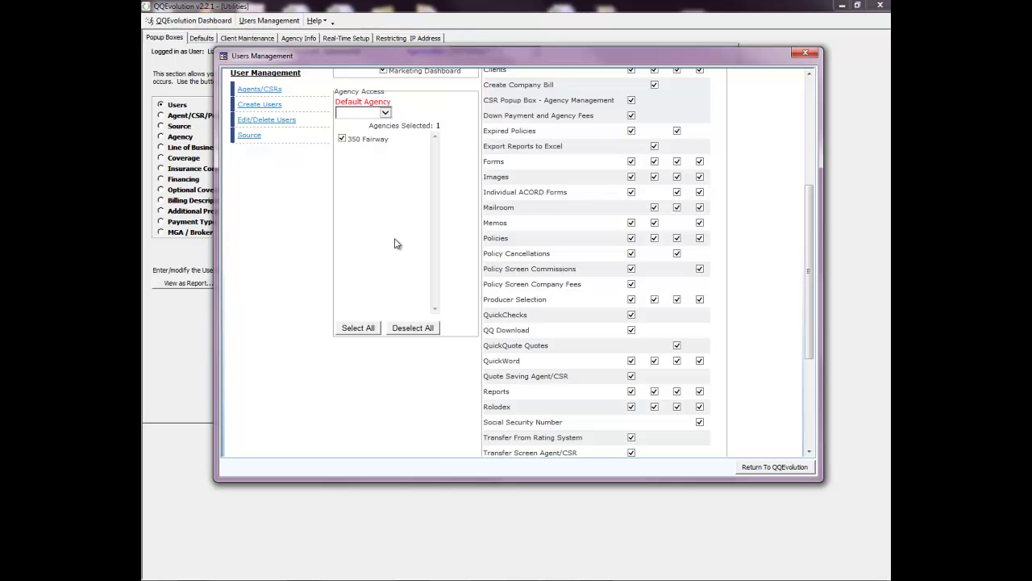
scroll(395, 244, up, 5)
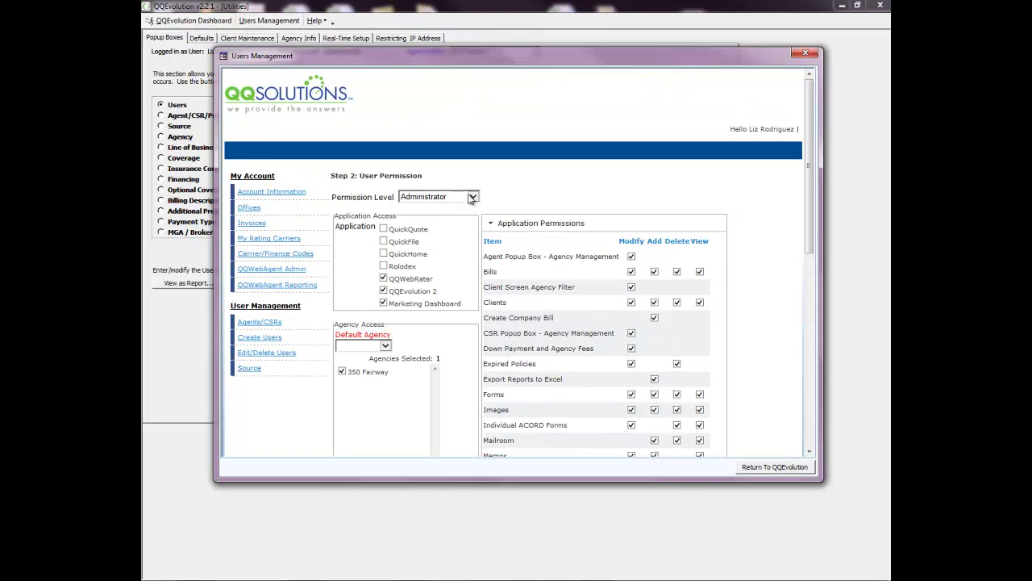
As Local Administrator, try removing Producer Selection Modify and dismiss the cannot-remove warning.
click(471, 197)
click(427, 244)
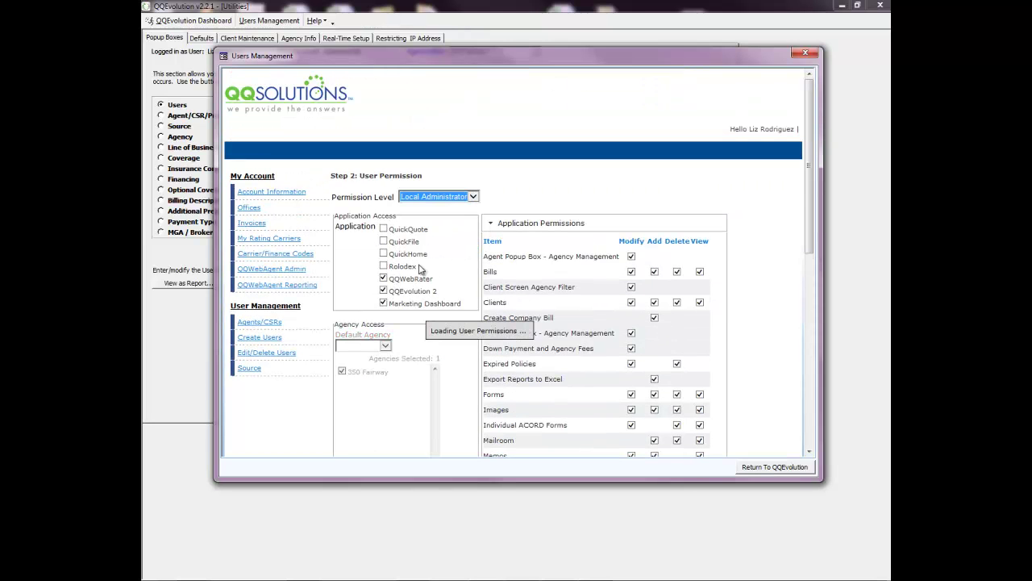
click(489, 227)
scroll(539, 389, down, 5)
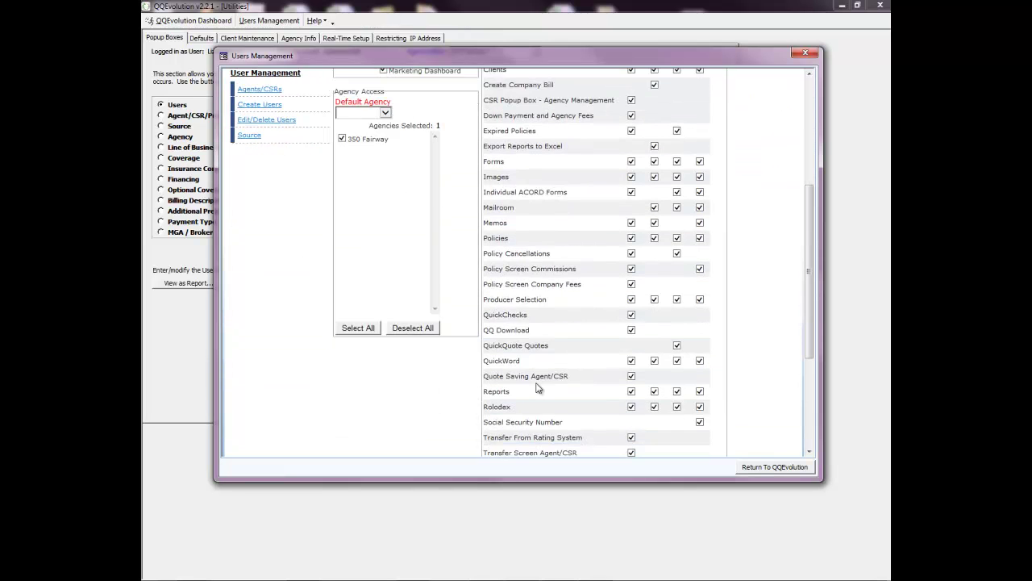
scroll(539, 389, down, 1)
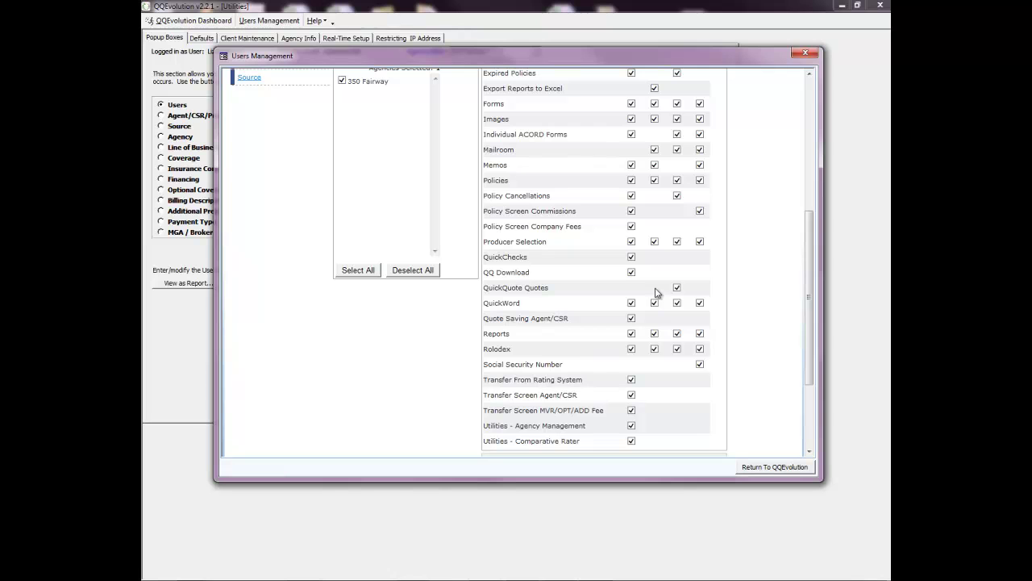
click(631, 241)
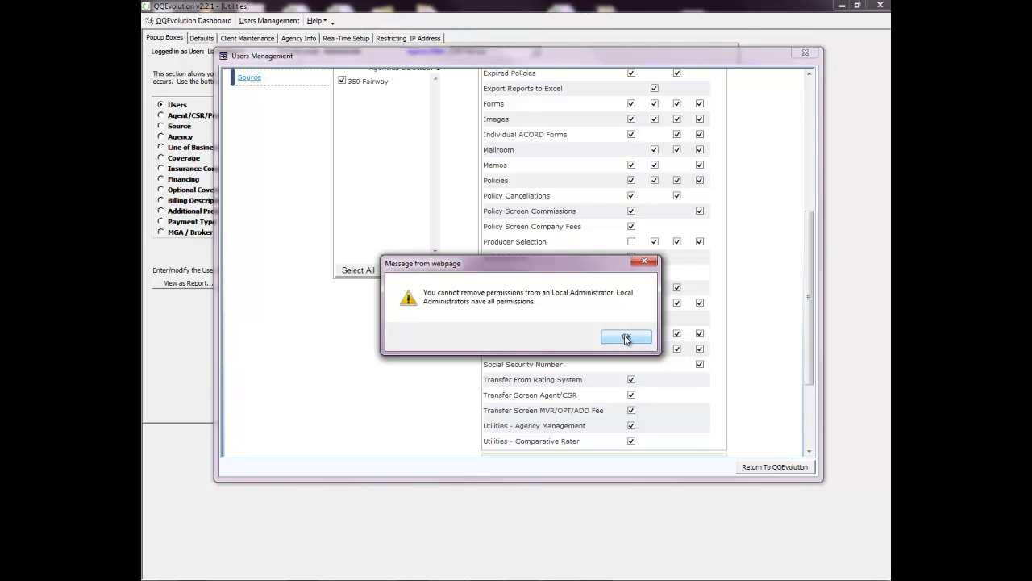
click(627, 338)
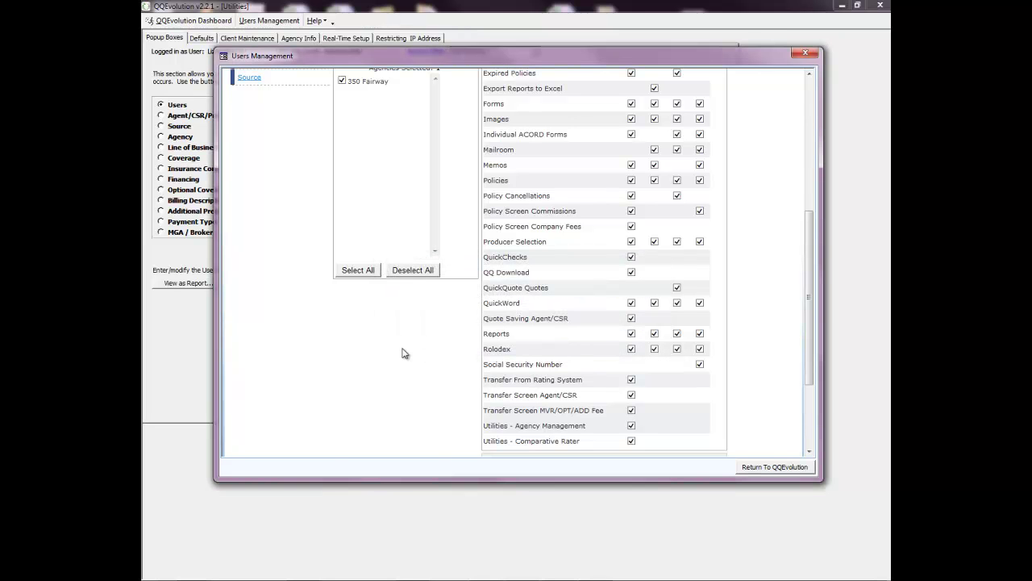
Switch the permission level to Manager, accepting the Manager permissions template.
click(473, 197)
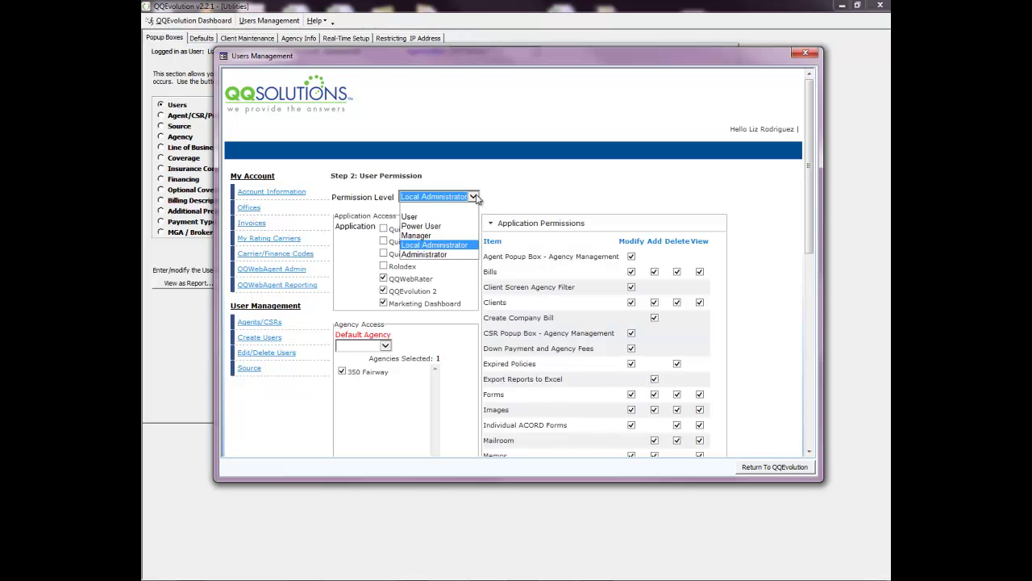
click(417, 234)
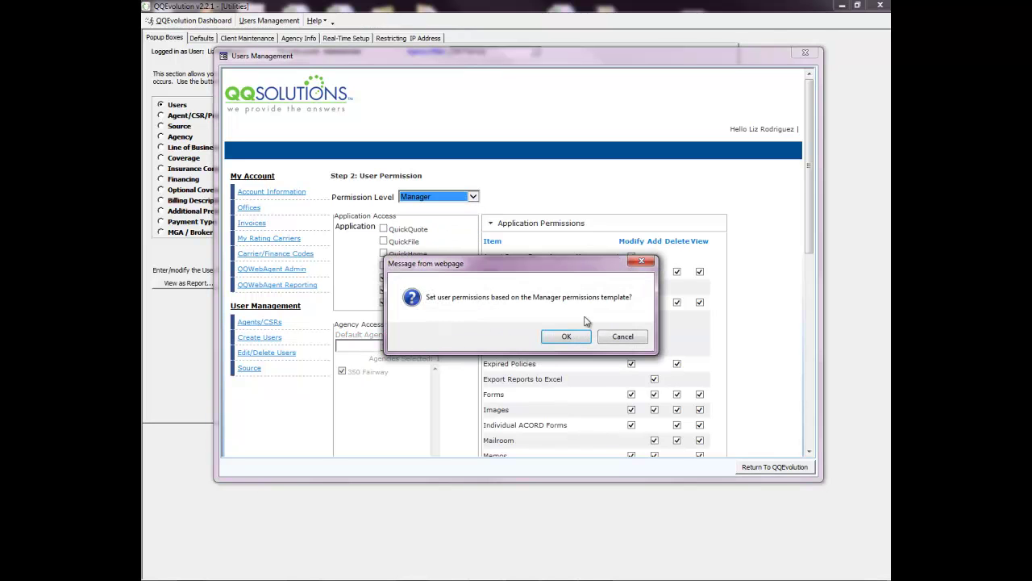
click(567, 335)
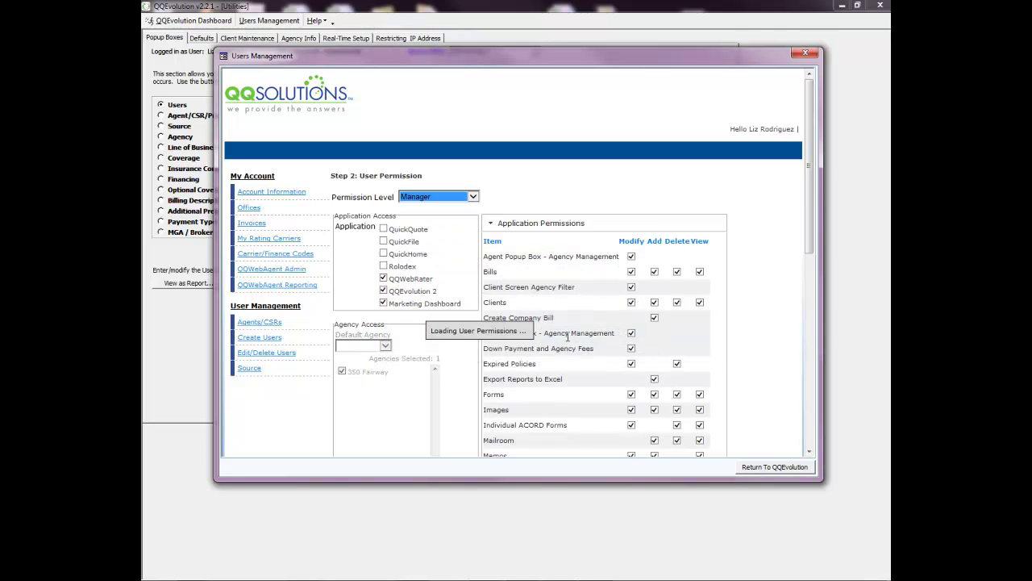
click(526, 224)
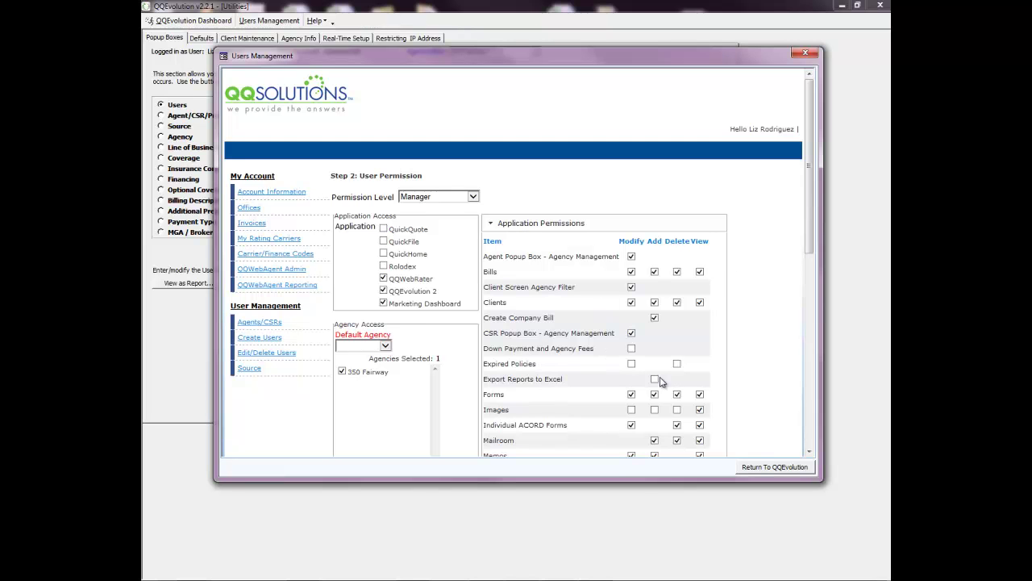
Uncheck the Policies Delete right and the Producer Selection Add and Delete rights.
scroll(584, 403, down, 1)
scroll(584, 404, down, 2)
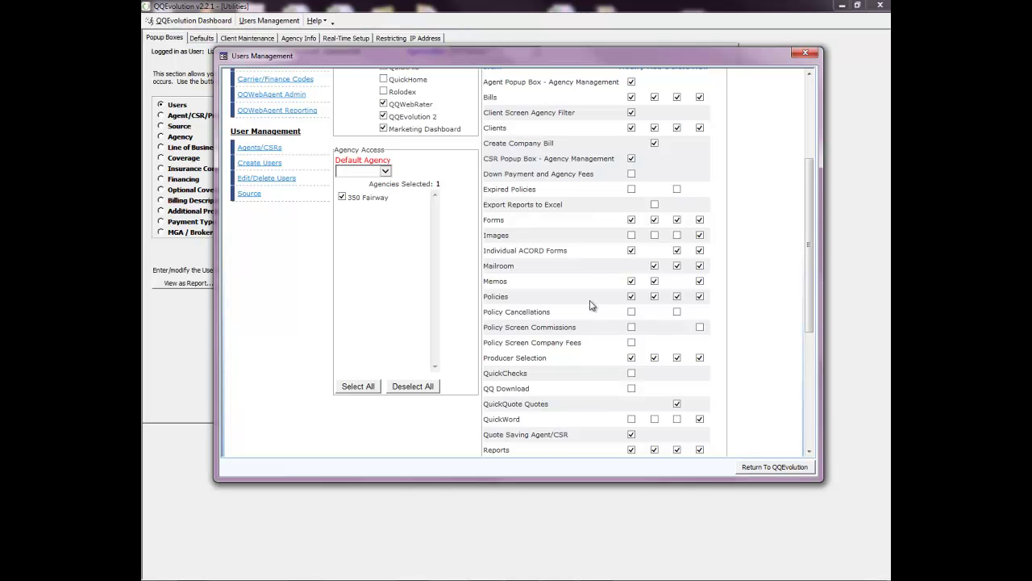
click(676, 296)
click(655, 297)
click(654, 358)
click(677, 359)
scroll(548, 404, up, 3)
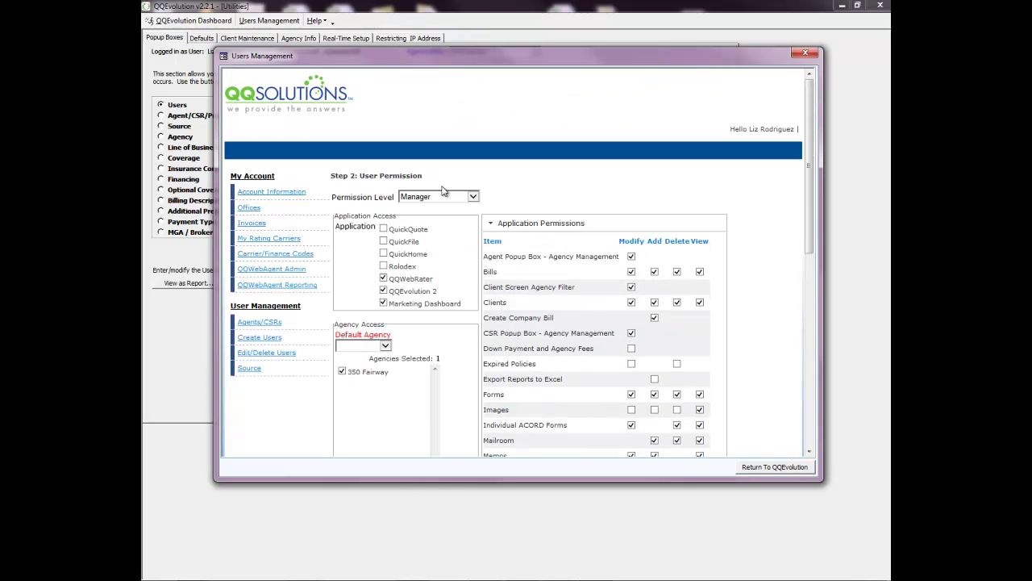
click(474, 197)
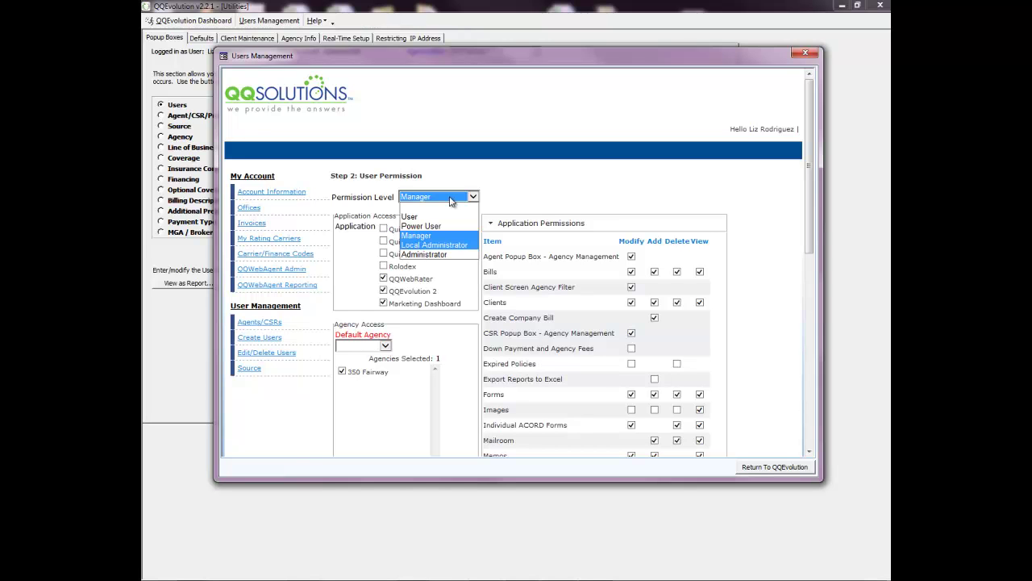
Set the permission level to Power User and the default agency to 350 Fairway.
key(Up)
key(Return)
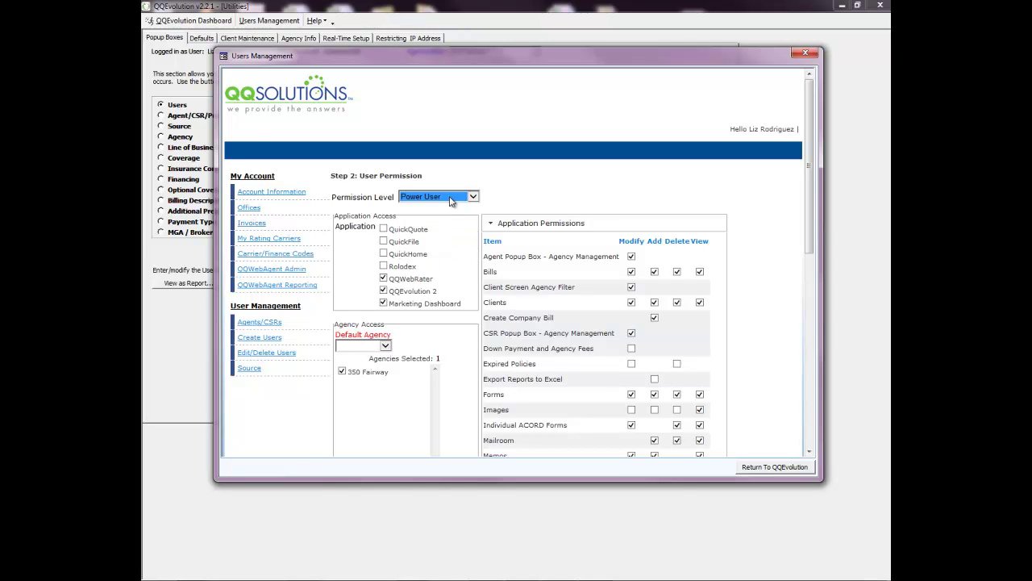
click(388, 347)
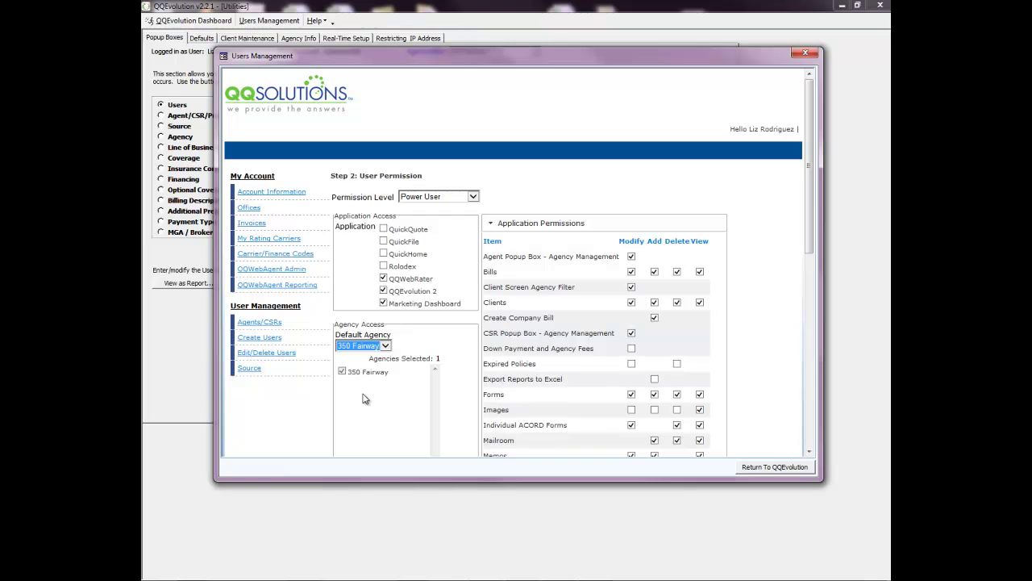
Create the new Power User account with Create User.
scroll(363, 398, down, 4)
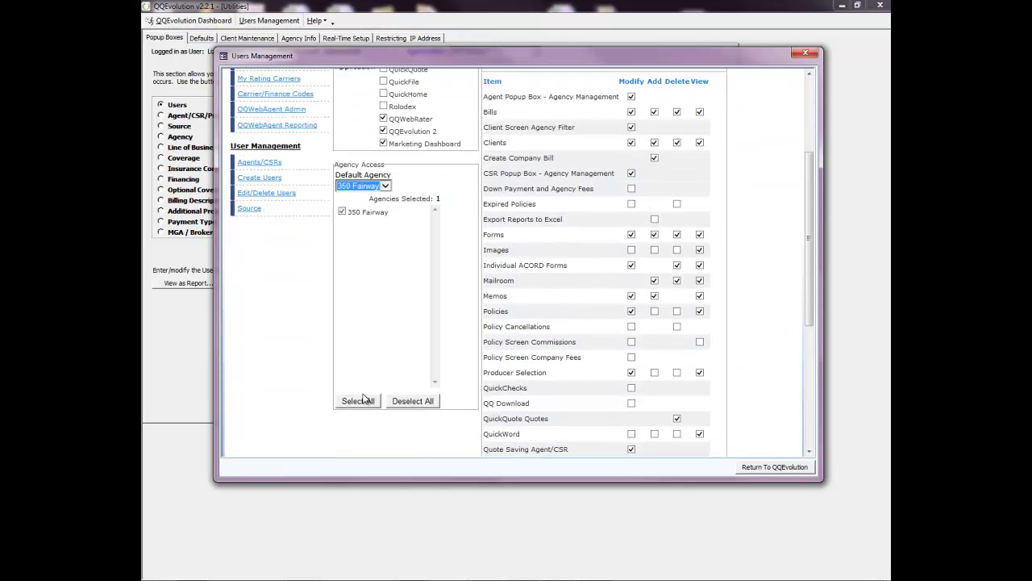
scroll(363, 398, down, 2)
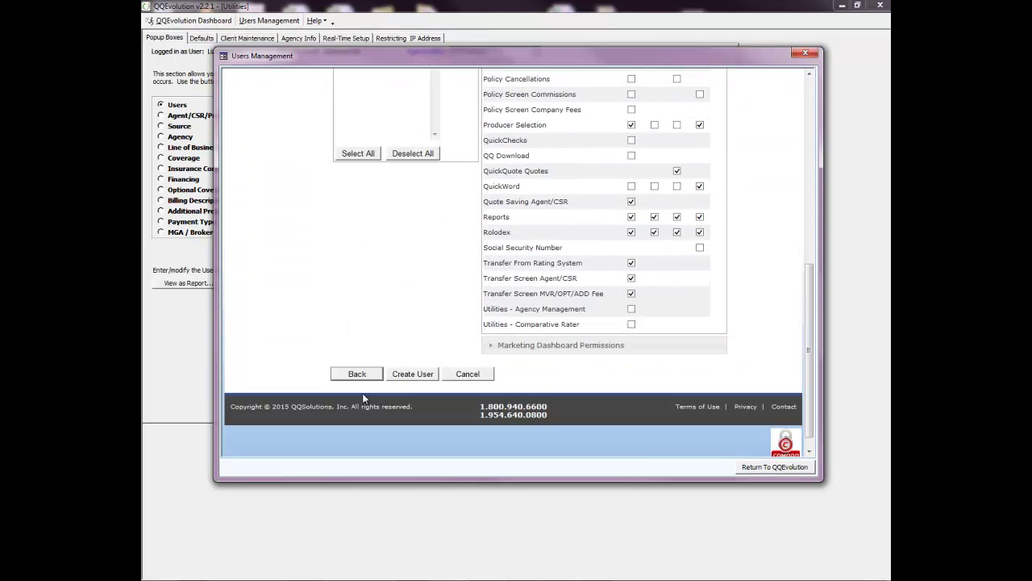
click(404, 376)
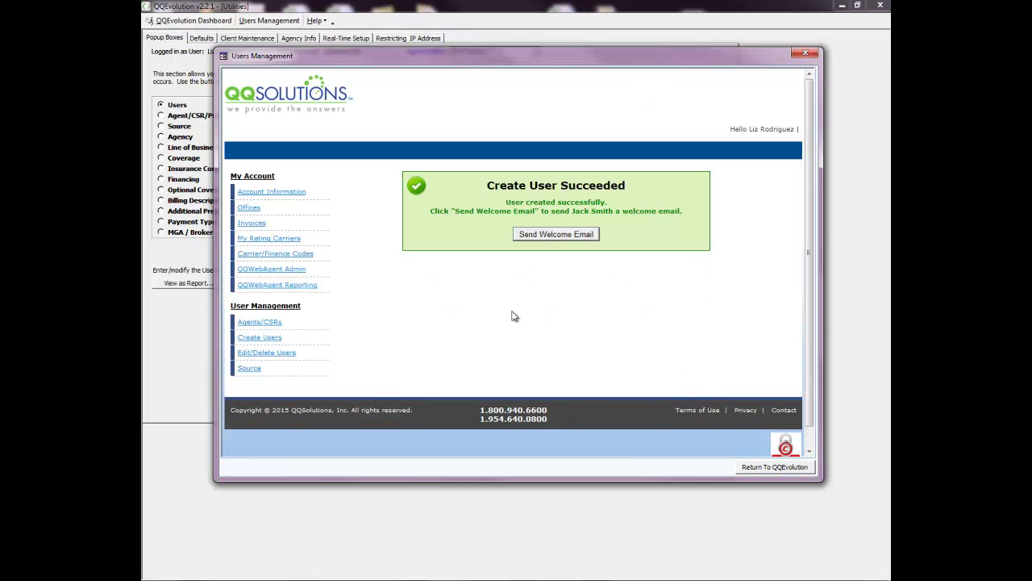
Send the welcome email to the newly created user.
click(555, 238)
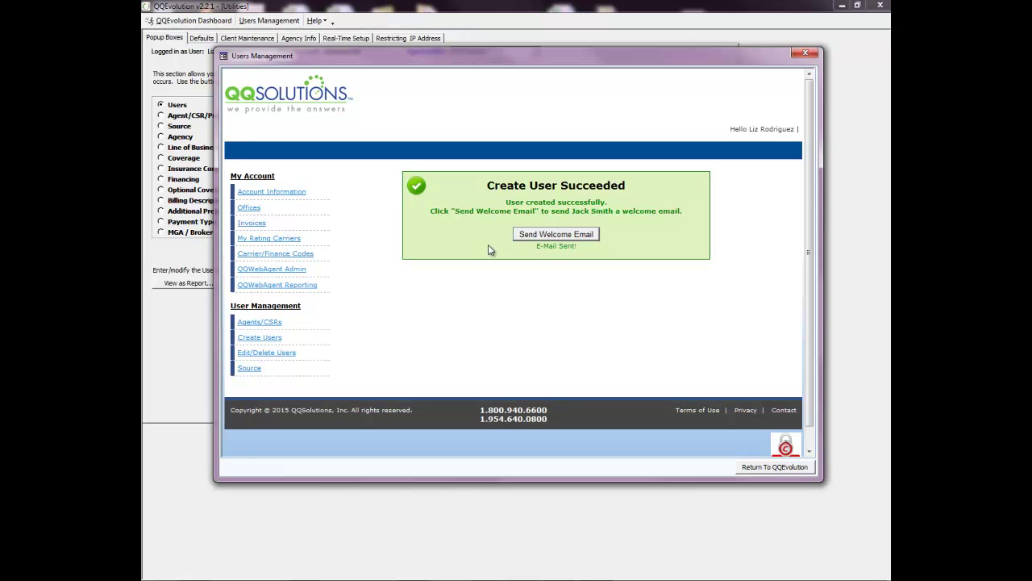
Open the Edit/Delete Users list under User Management.
click(264, 353)
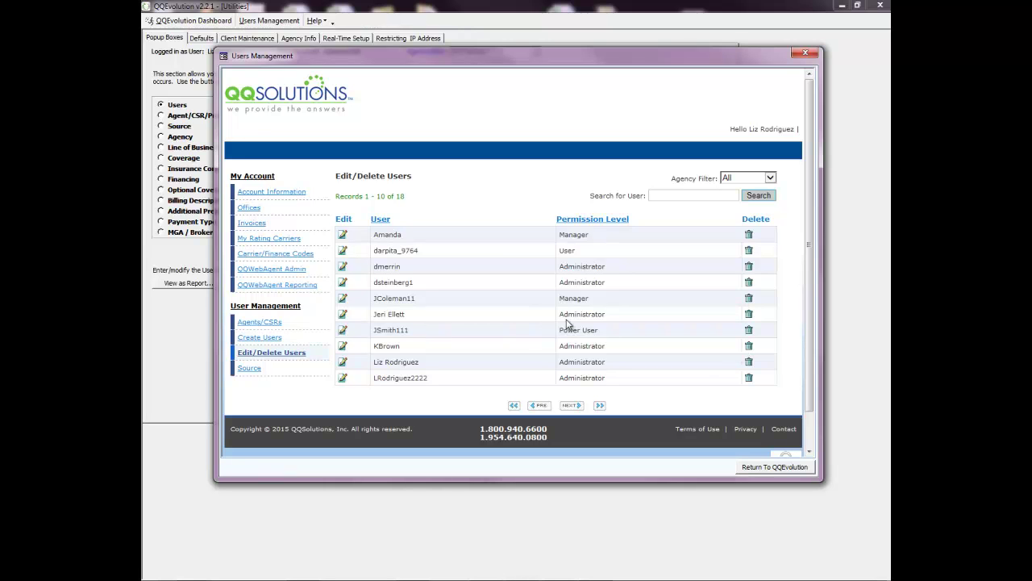
click(749, 316)
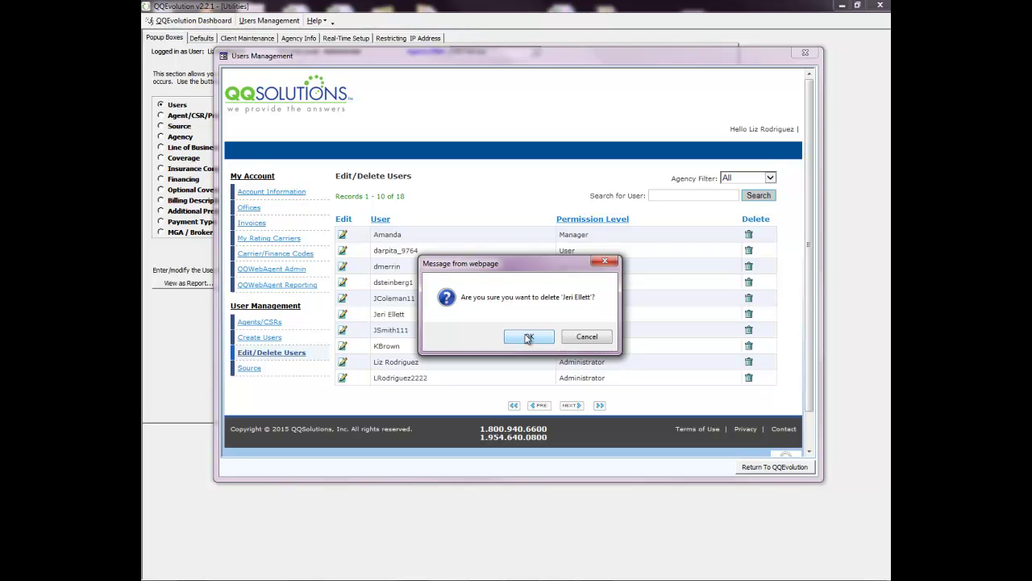
click(596, 337)
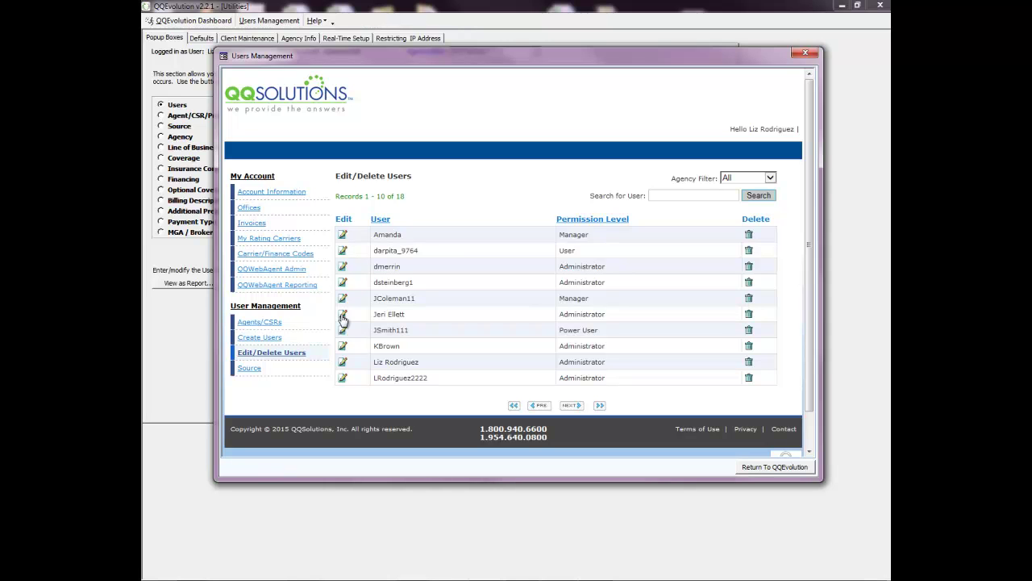
Open the existing user's details, cancel the Set Password form, and select the login name.
click(343, 316)
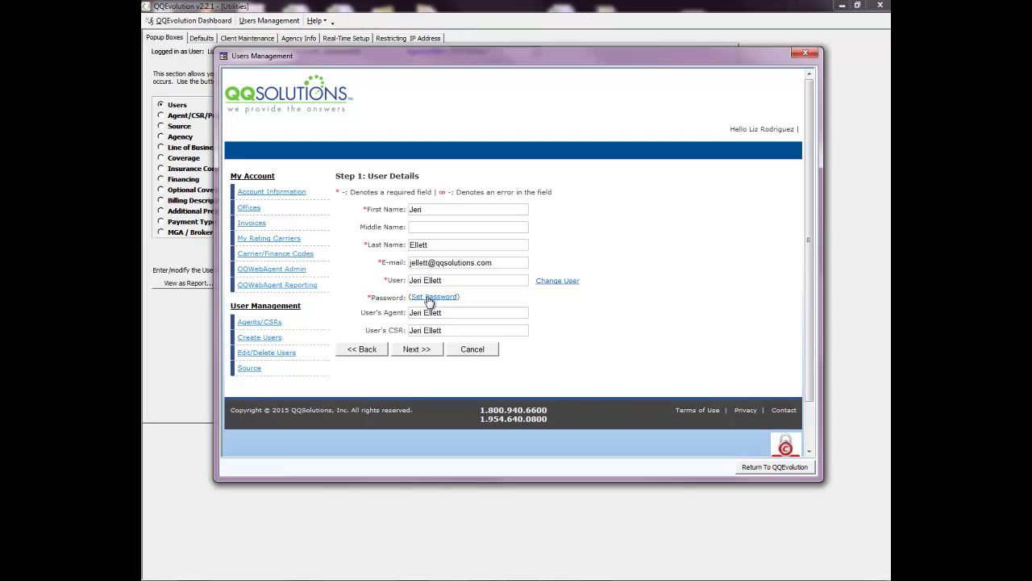
click(427, 298)
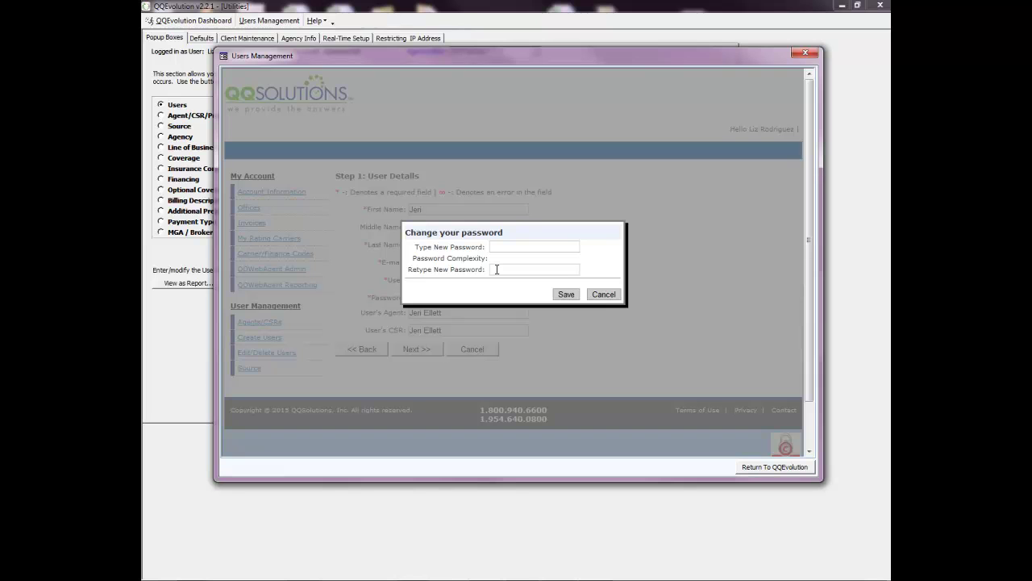
click(599, 296)
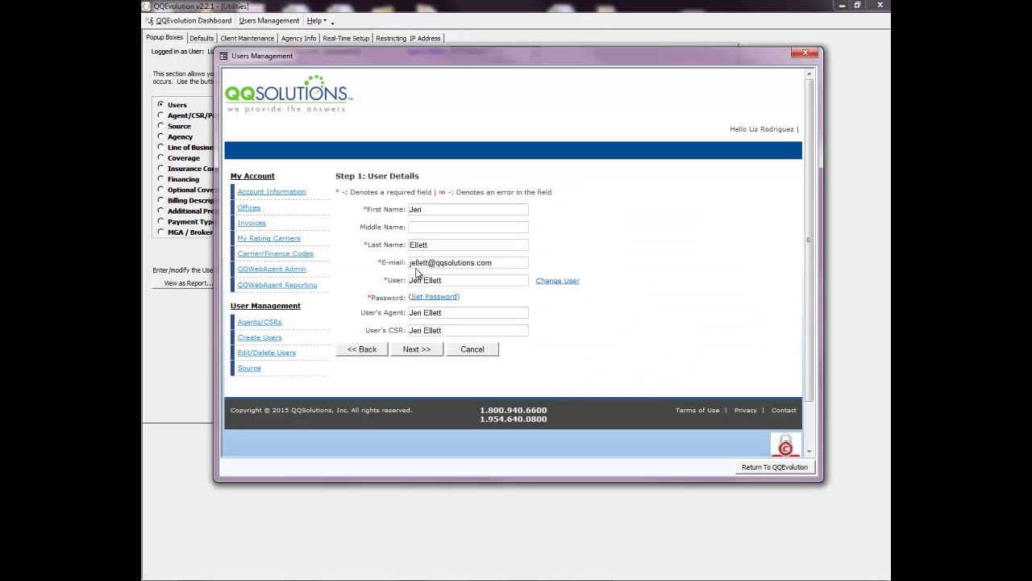
drag(443, 280, 409, 284)
Change the user's level to Manager, apply the Manager template, and save with Modify User.
click(409, 352)
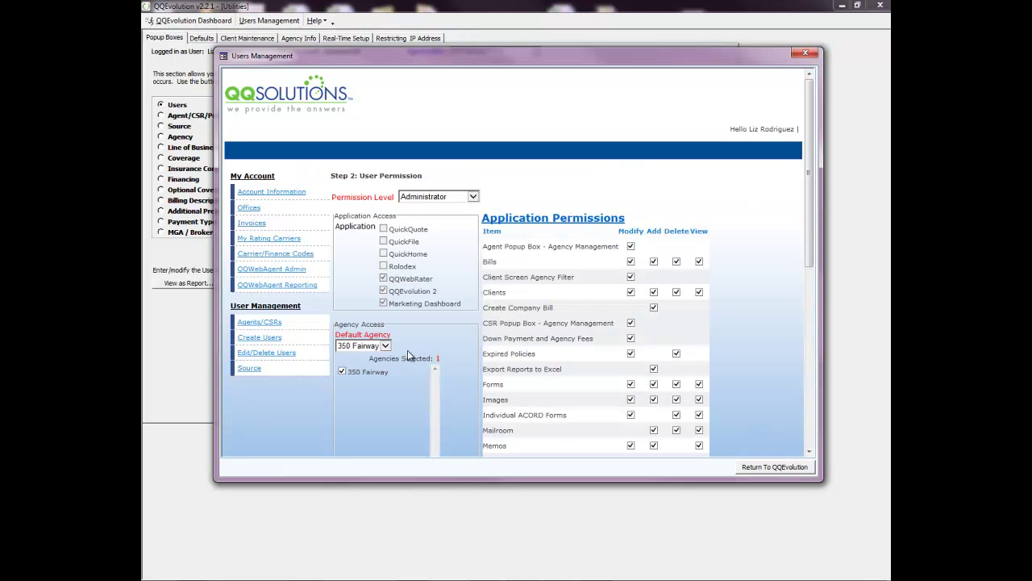
click(473, 197)
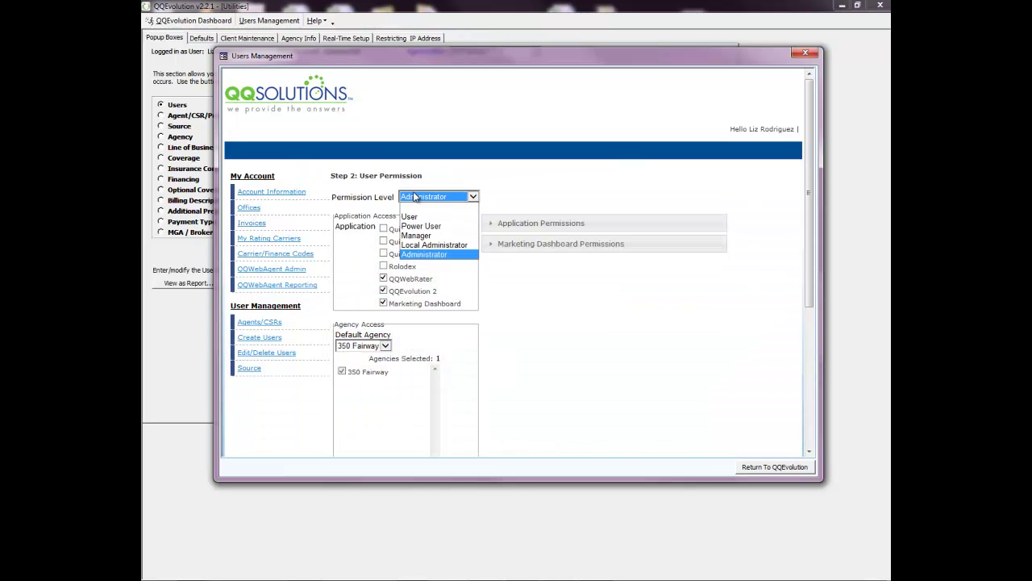
click(416, 236)
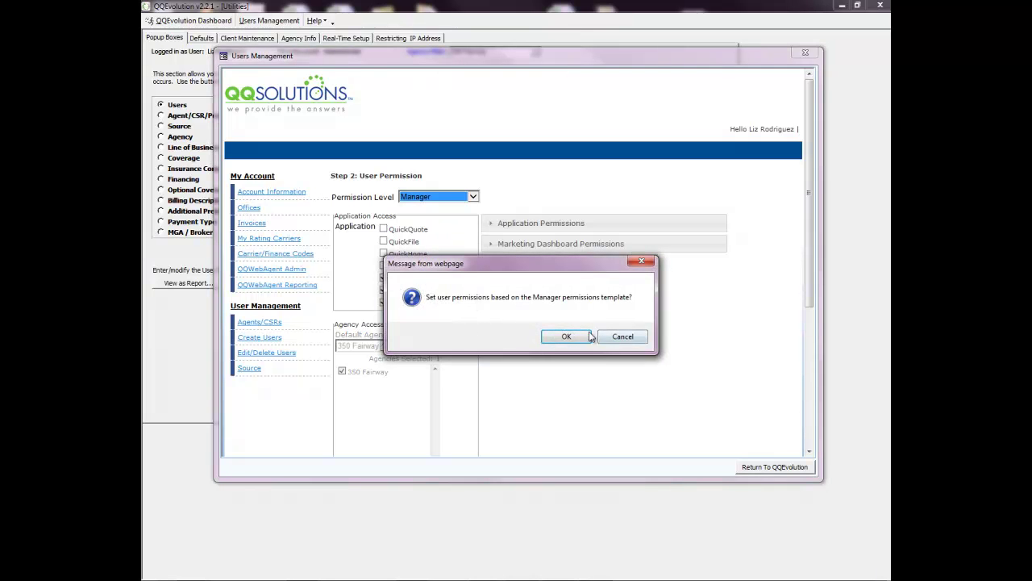
click(568, 337)
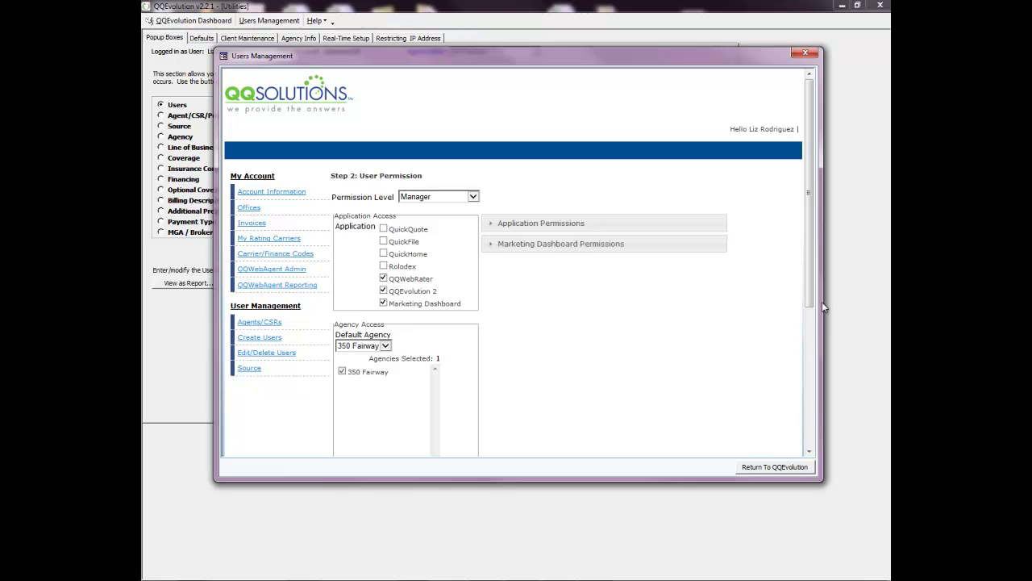
drag(809, 292, 805, 425)
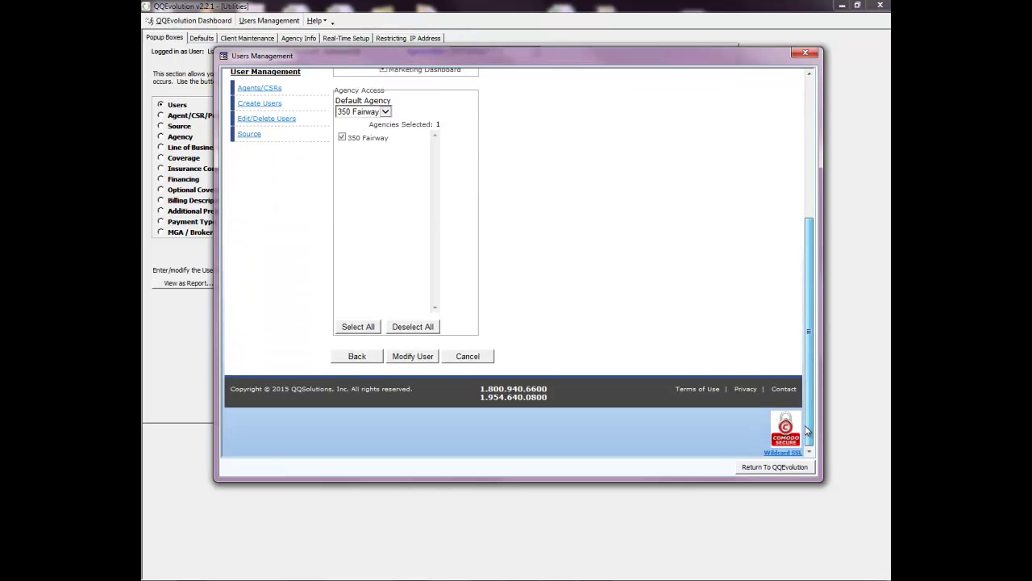
click(409, 358)
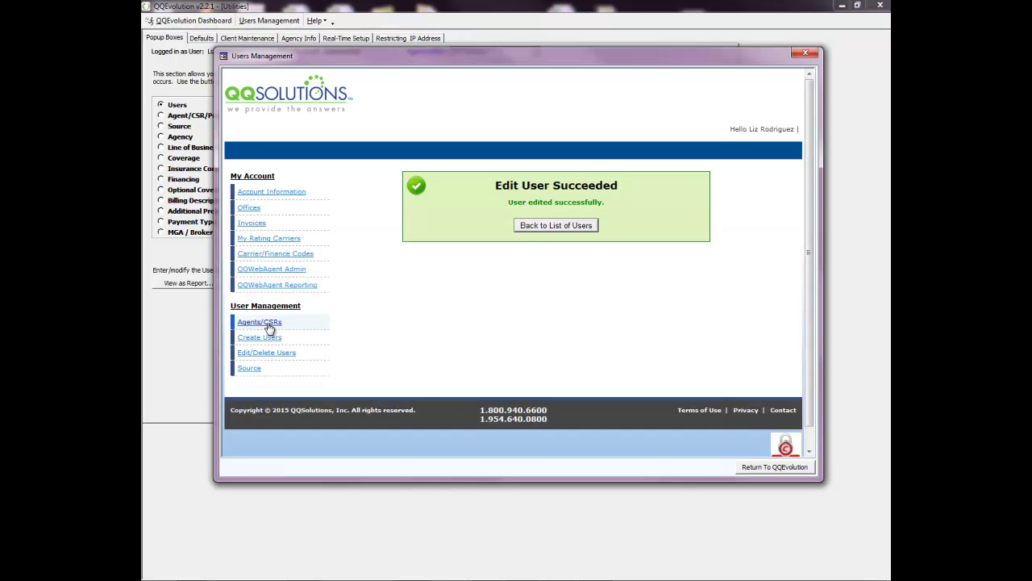
Go via the Agents/CSRs page back to the Edit/Delete Users list.
click(255, 325)
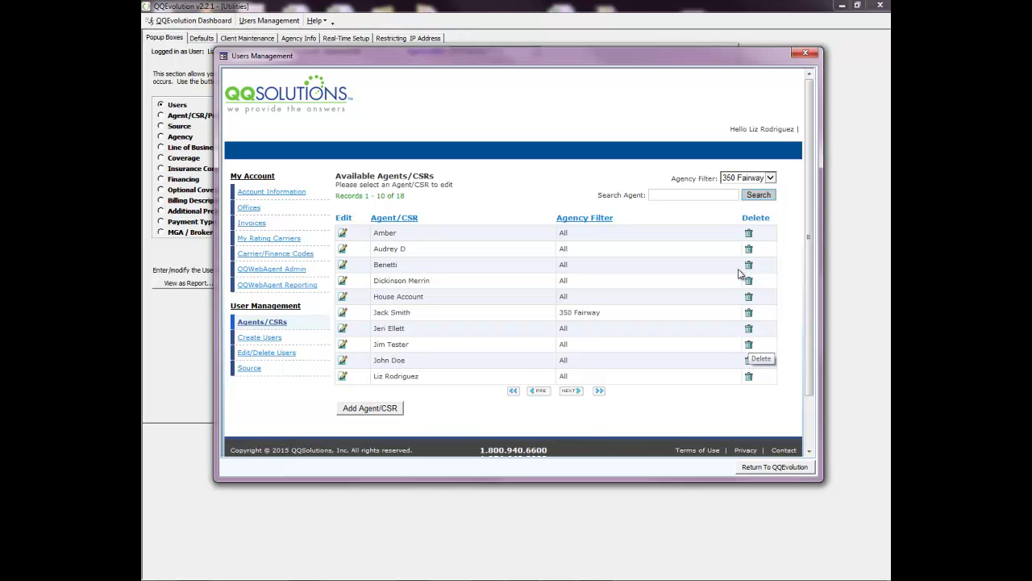
click(252, 355)
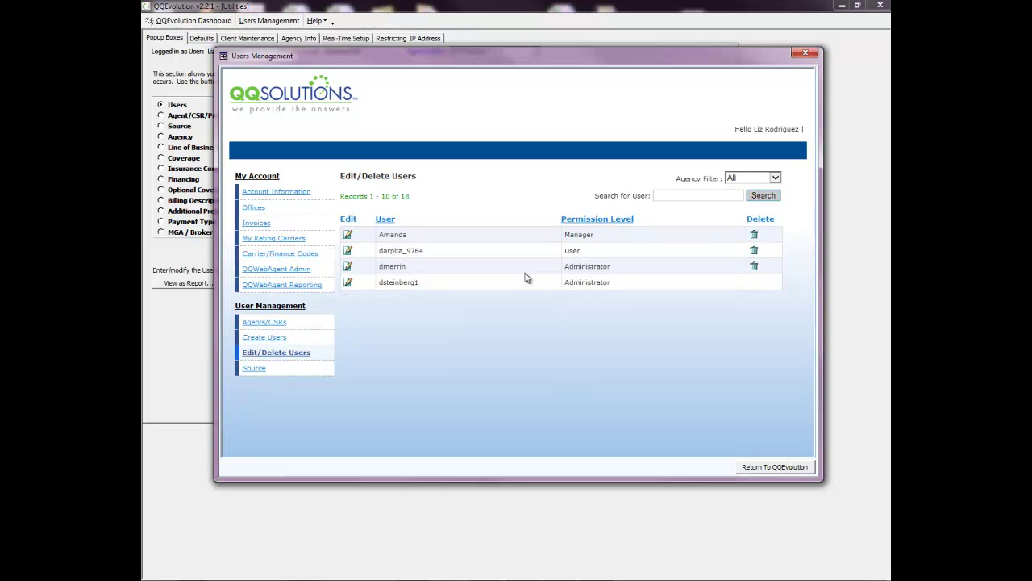